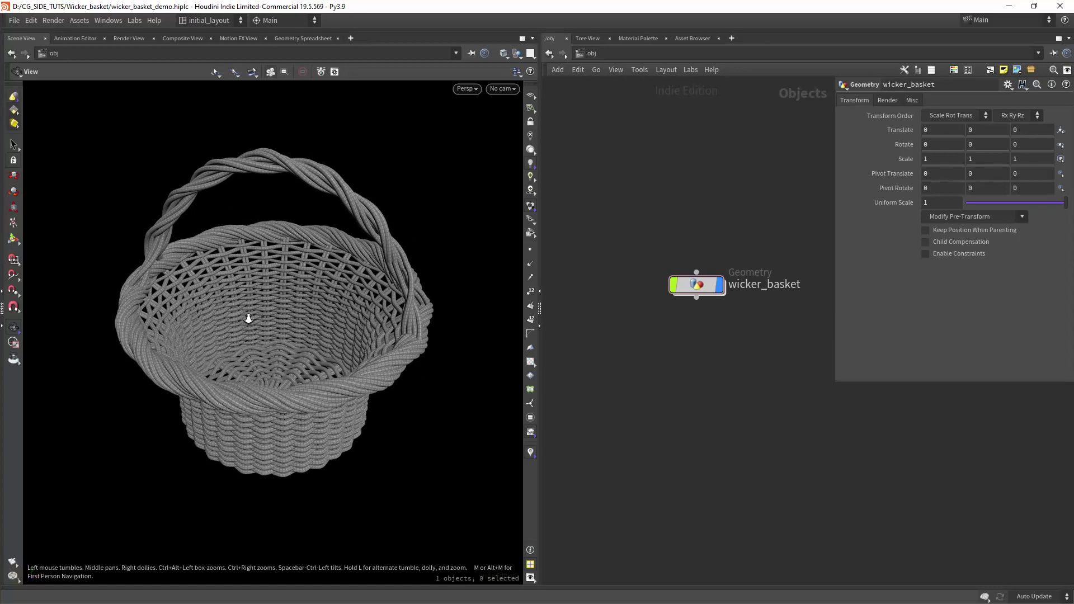
Inside the wicker_basket network, display the output of resample9 and show its resample parameters.
right_drag(249, 319, 300, 319)
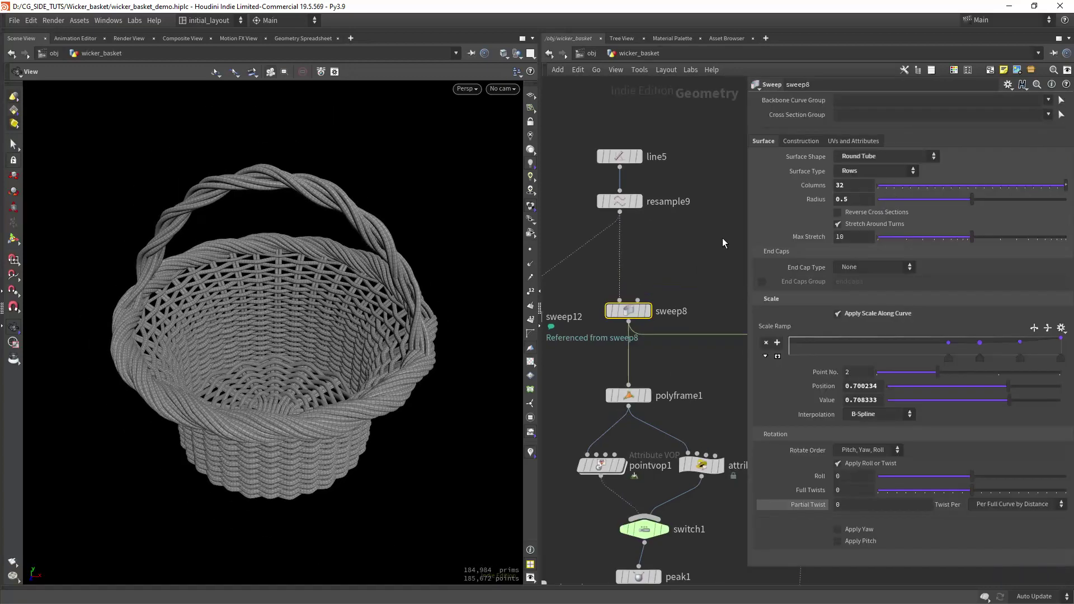
mouse_move(620, 200)
click(644, 177)
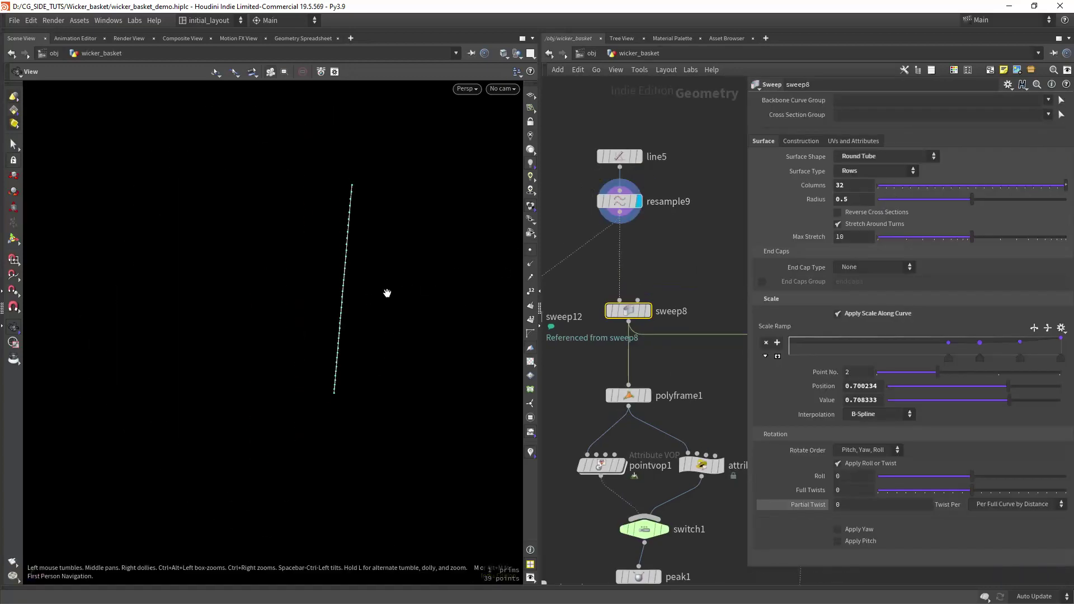
drag(680, 262, 611, 323)
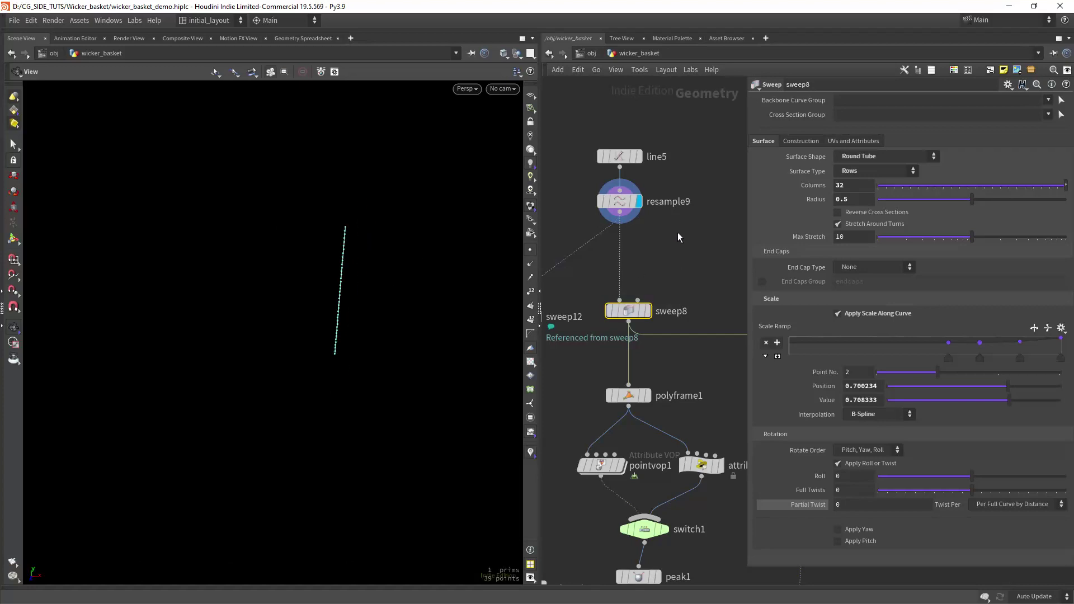
drag(678, 237, 610, 193)
drag(347, 273, 296, 275)
scroll(680, 271, down, 3)
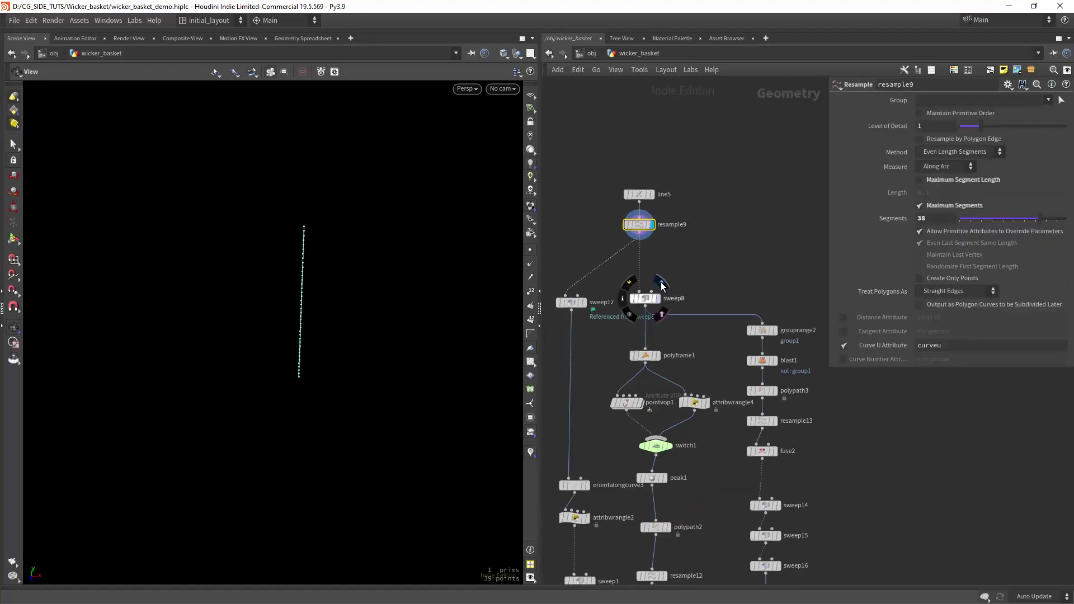
Display sweep8 and review its Round Tube surface shape, switching Apply Scale Along Curve off and back on to compare.
click(661, 282)
click(644, 298)
drag(371, 324, 408, 280)
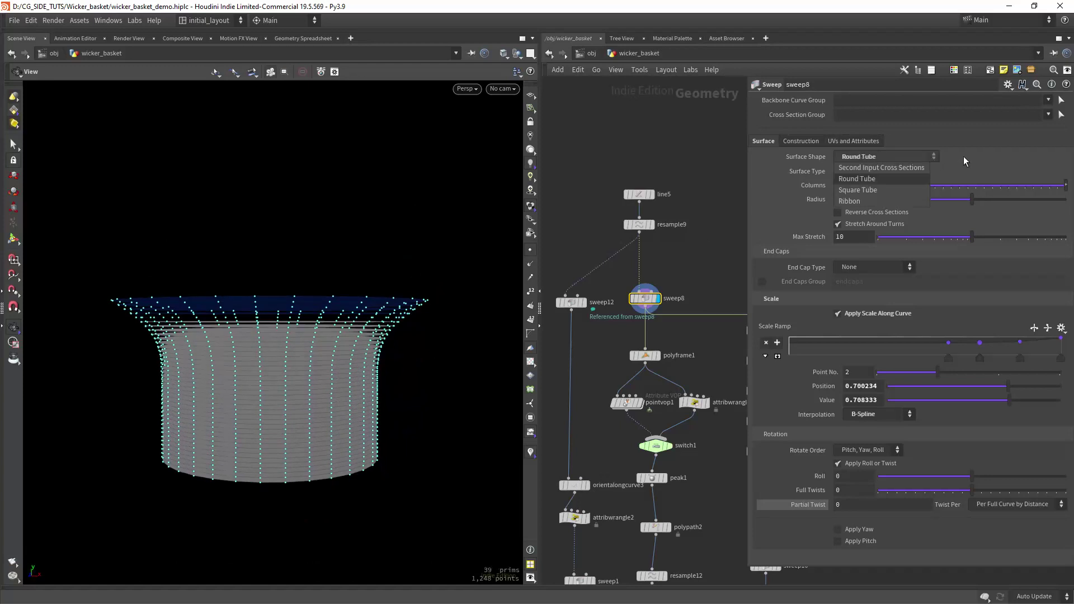
click(894, 178)
click(889, 314)
click(888, 315)
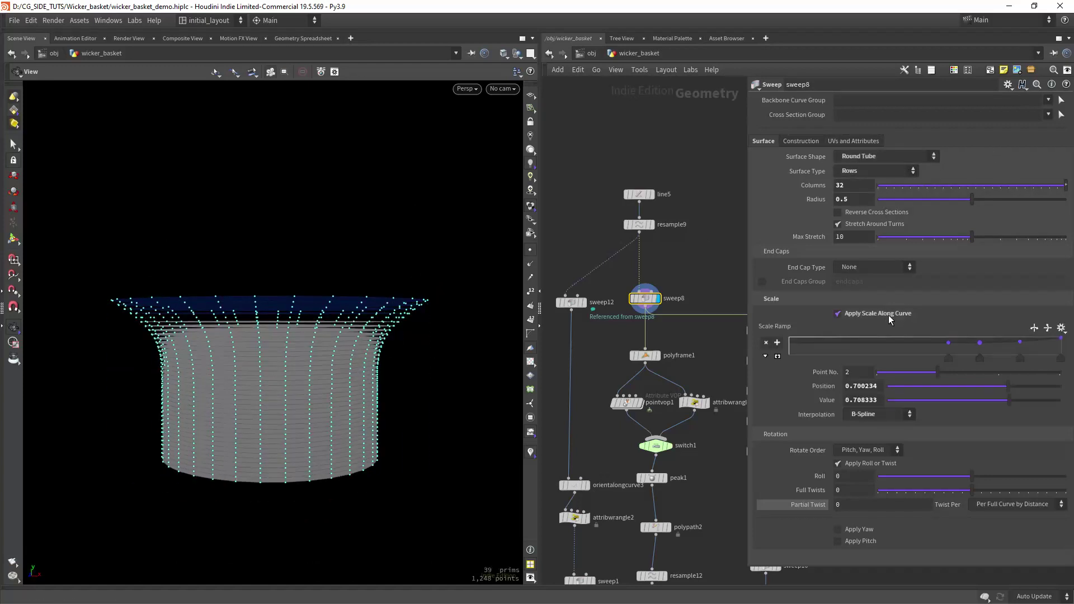
click(890, 314)
click(895, 315)
Examine the sweep8 rows in wireframe from above, and return the viewport to shaded display.
key(w)
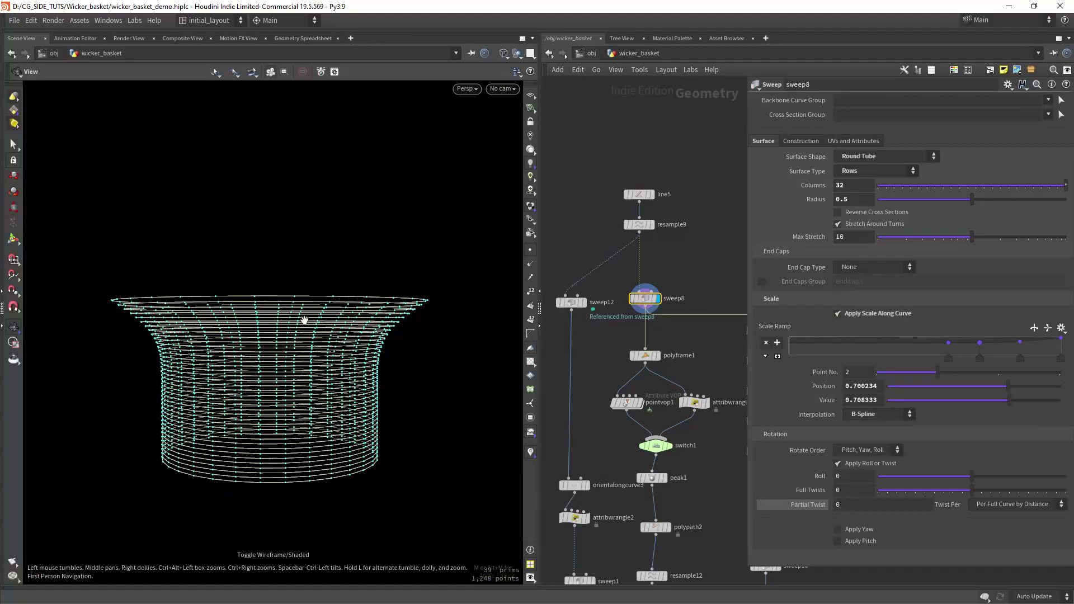
mouse_move(329, 285)
mouse_down()
mouse_move(324, 395)
mouse_move(342, 339)
mouse_move(332, 347)
mouse_up()
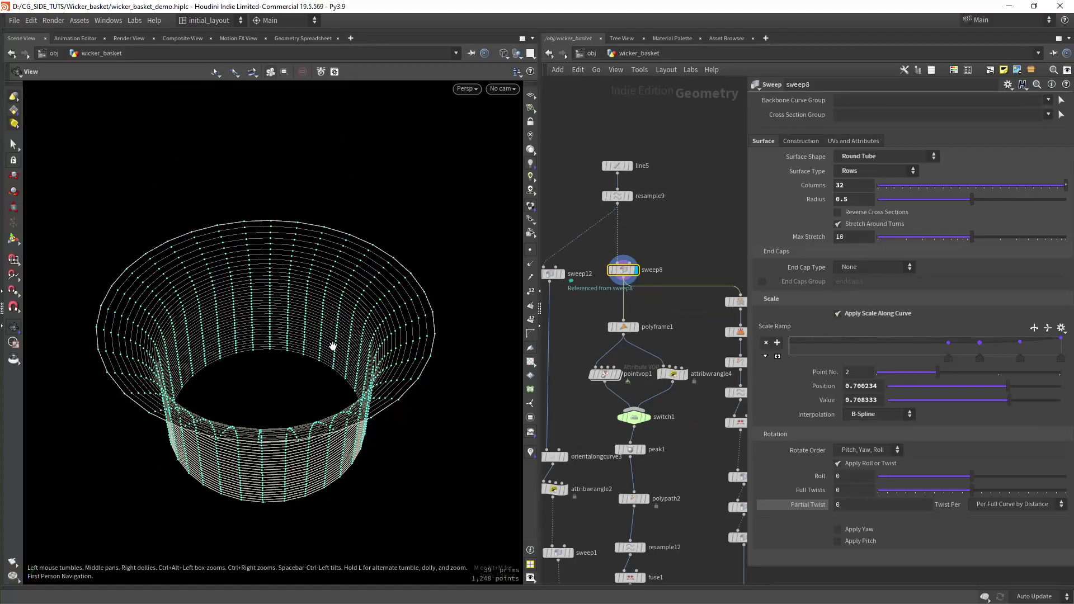
key(w)
Display the polyframe1 output and examine it from above in the viewport.
click(638, 314)
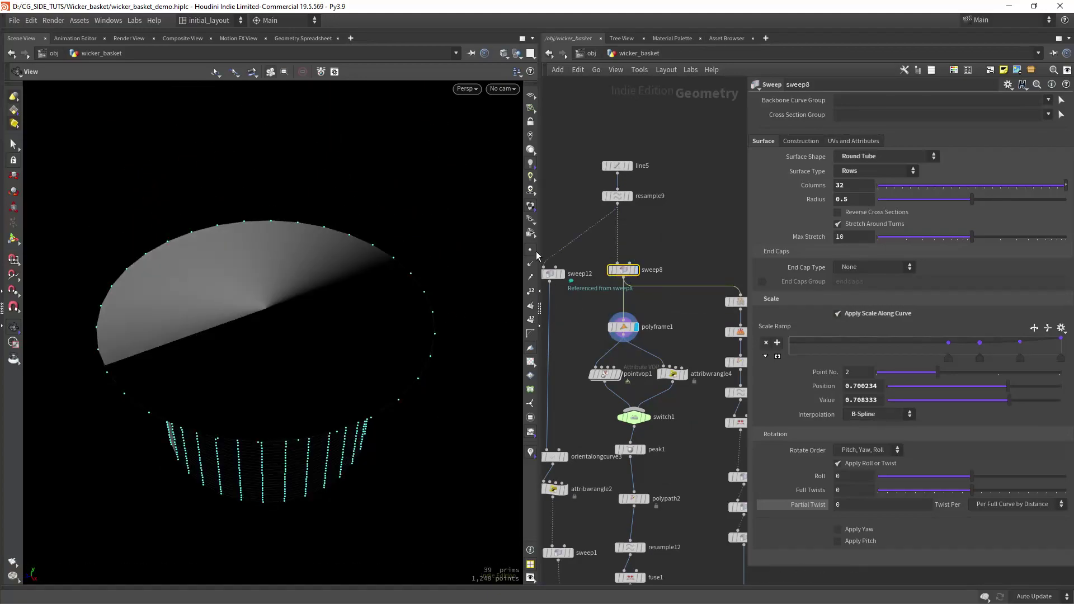
drag(454, 282, 427, 309)
right_drag(415, 260, 351, 311)
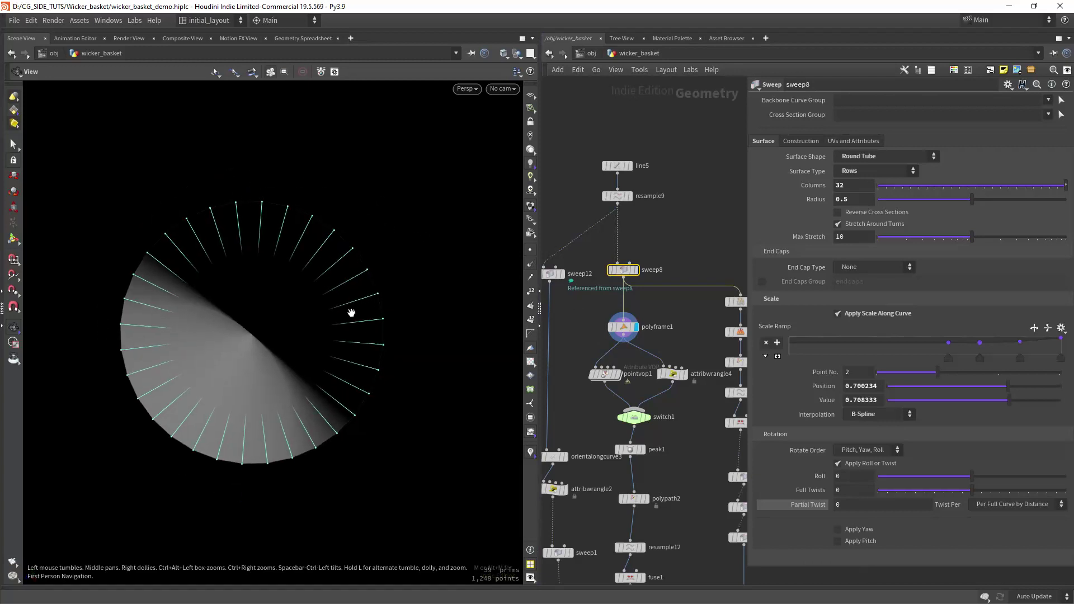
drag(350, 312, 327, 320)
middle_drag(633, 380, 648, 319)
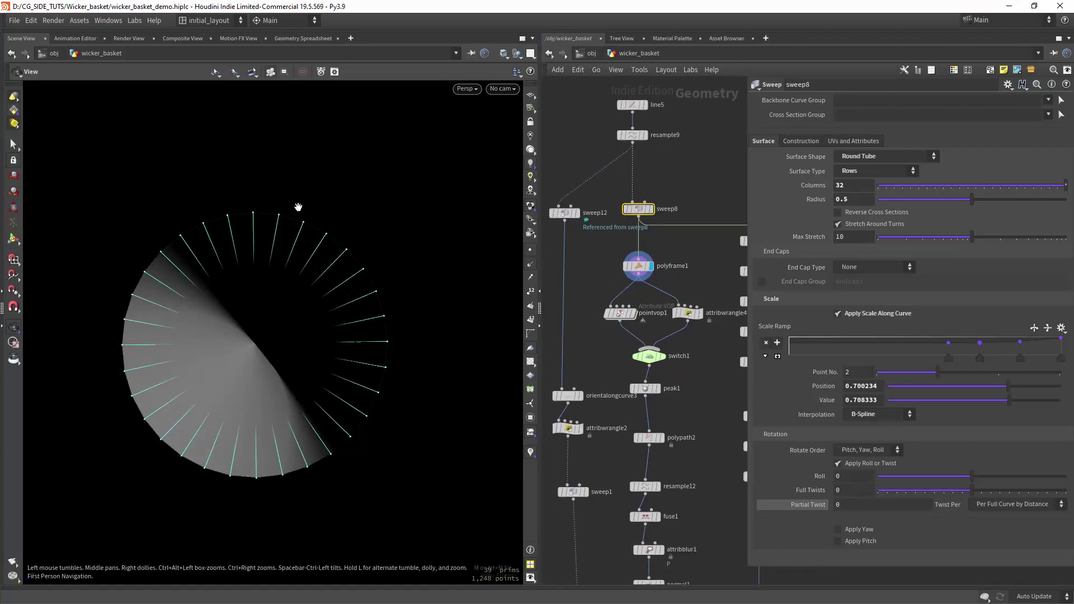
drag(298, 207, 338, 313)
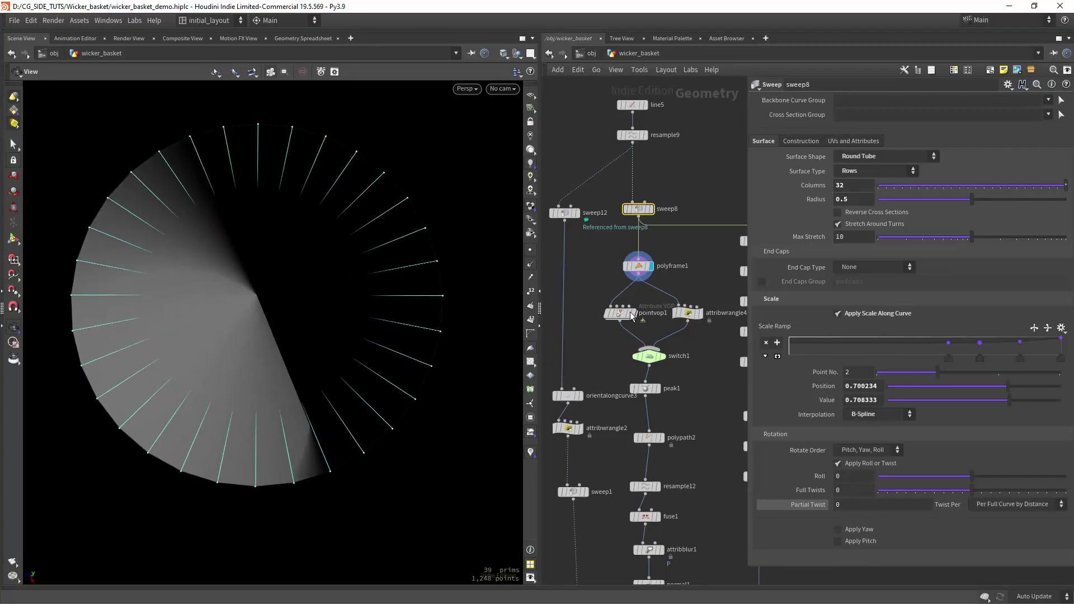
Display the pointvop1 output and open its inner VOP network.
click(636, 297)
double_click(620, 313)
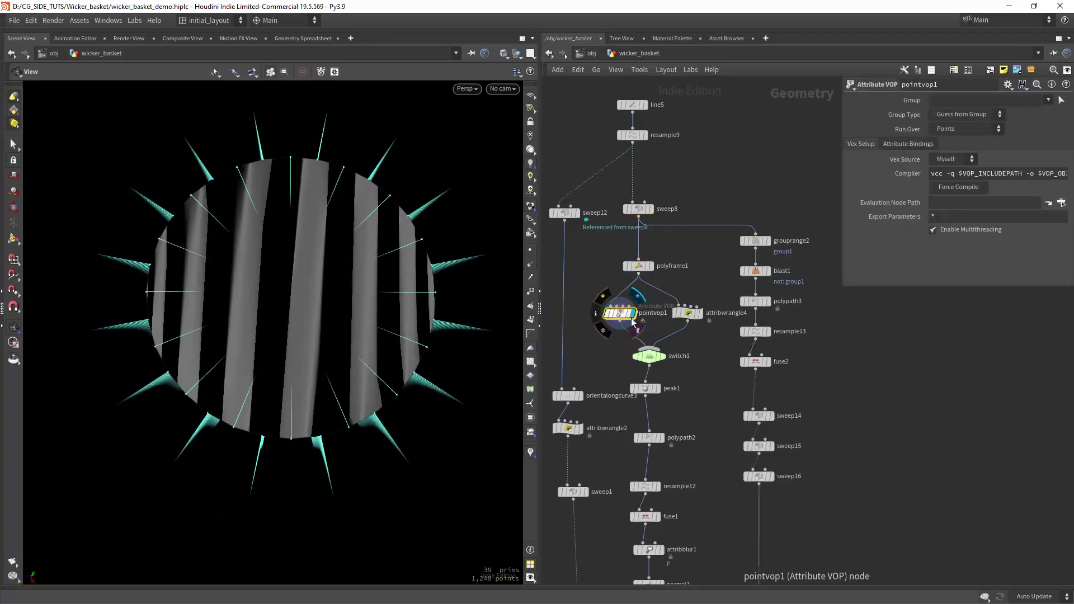
middle_drag(622, 318, 649, 287)
Examine the modulo, negate and switch nodes inside pointvop1, and return to the wicker_basket network.
click(747, 274)
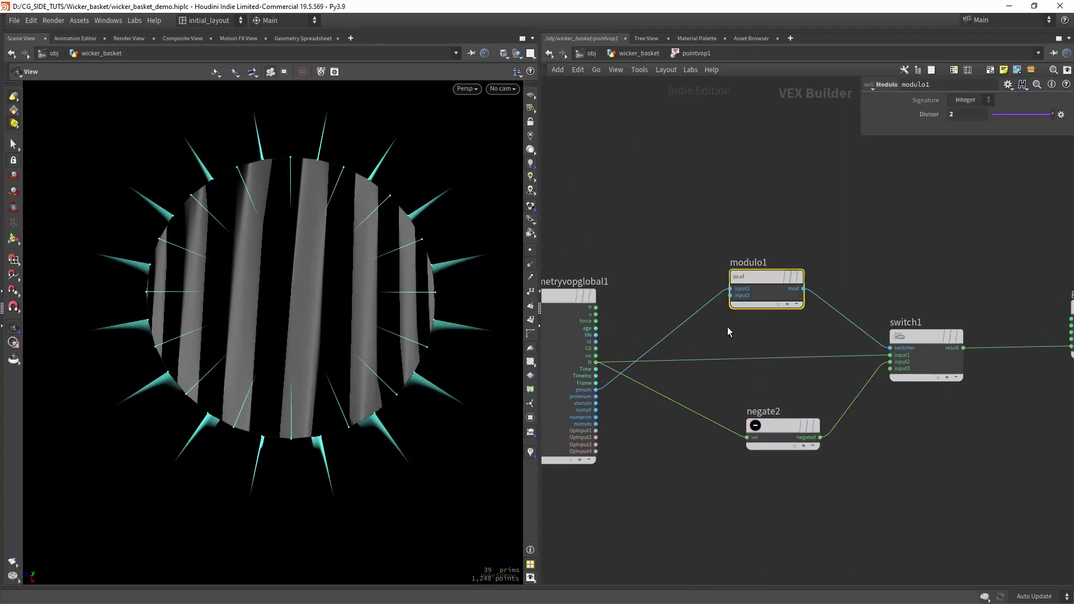
middle_drag(763, 318, 684, 324)
drag(813, 270, 870, 454)
middle_drag(624, 337, 743, 326)
middle_drag(857, 380, 705, 362)
click(693, 399)
middle_drag(748, 431, 565, 492)
click(624, 55)
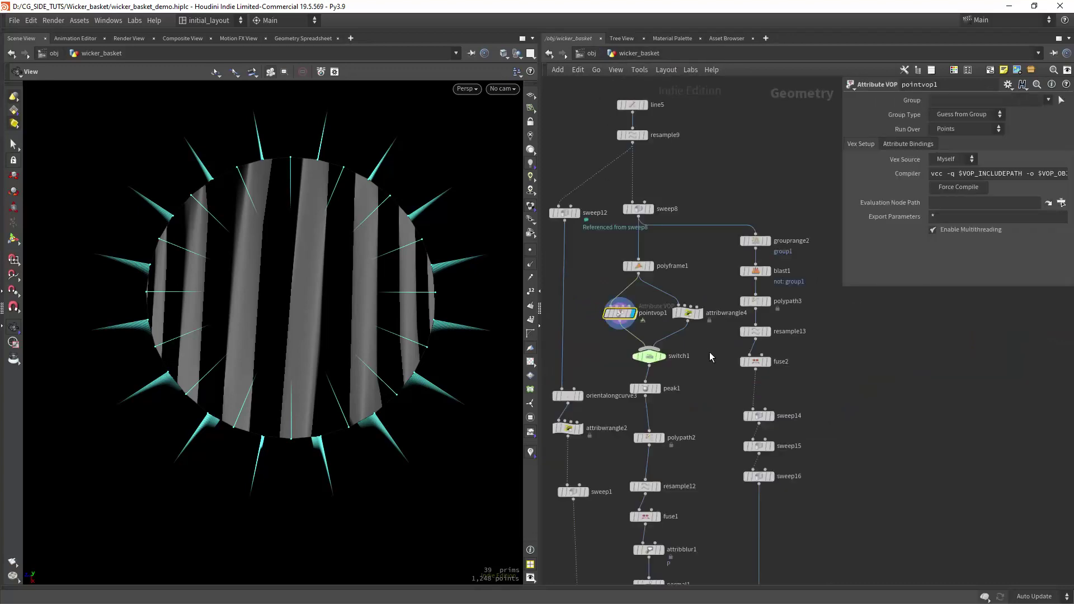
Review the VEX expression of attribwrangle4, and display peak1 with its parameters.
click(680, 311)
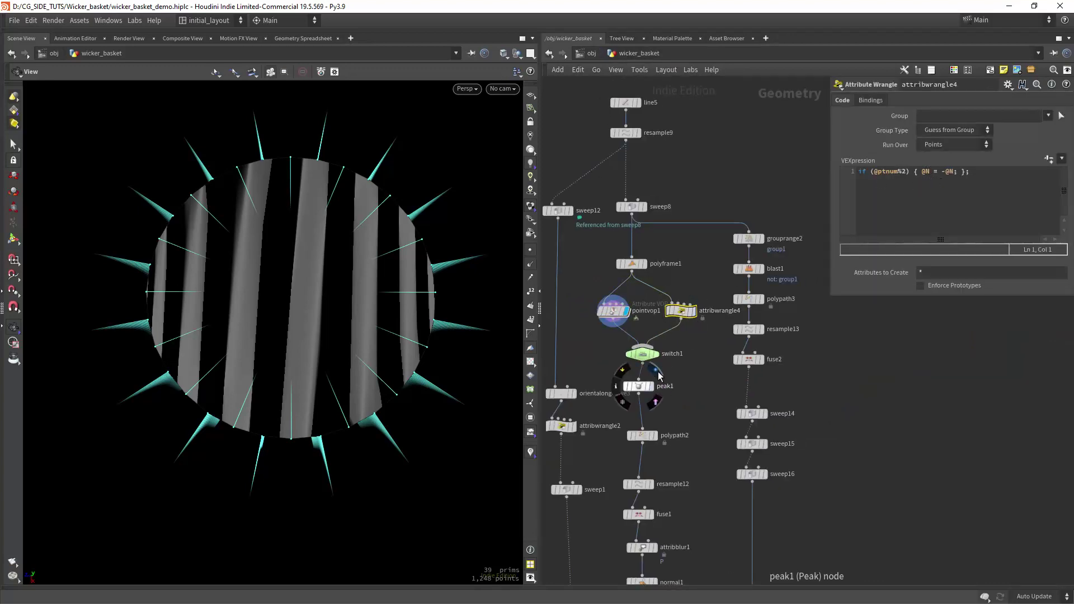
click(657, 370)
scroll(377, 246, up, 2)
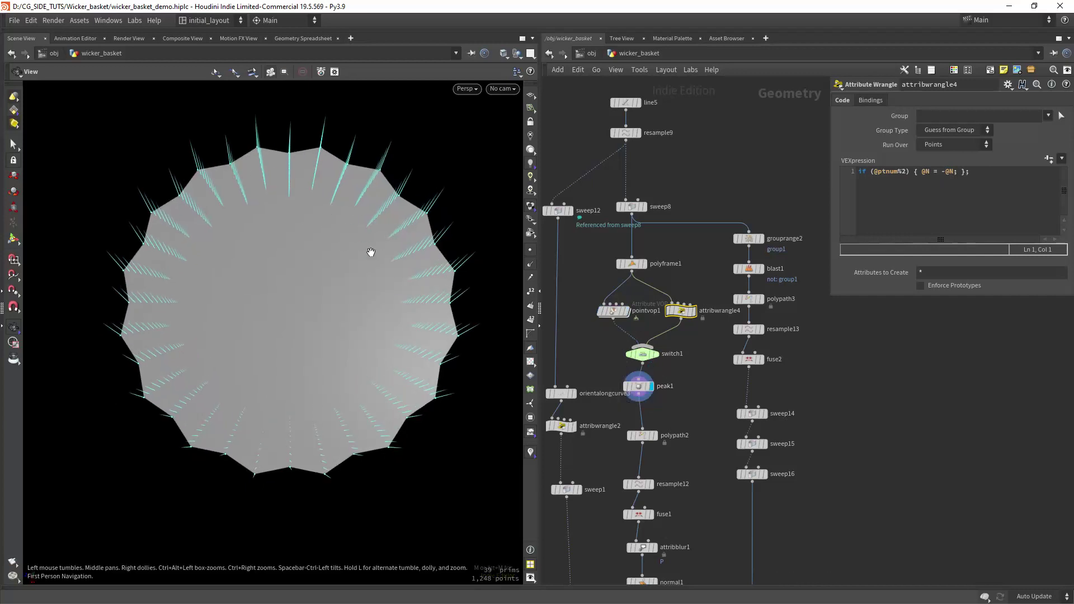
click(641, 390)
scroll(676, 314, down, 5)
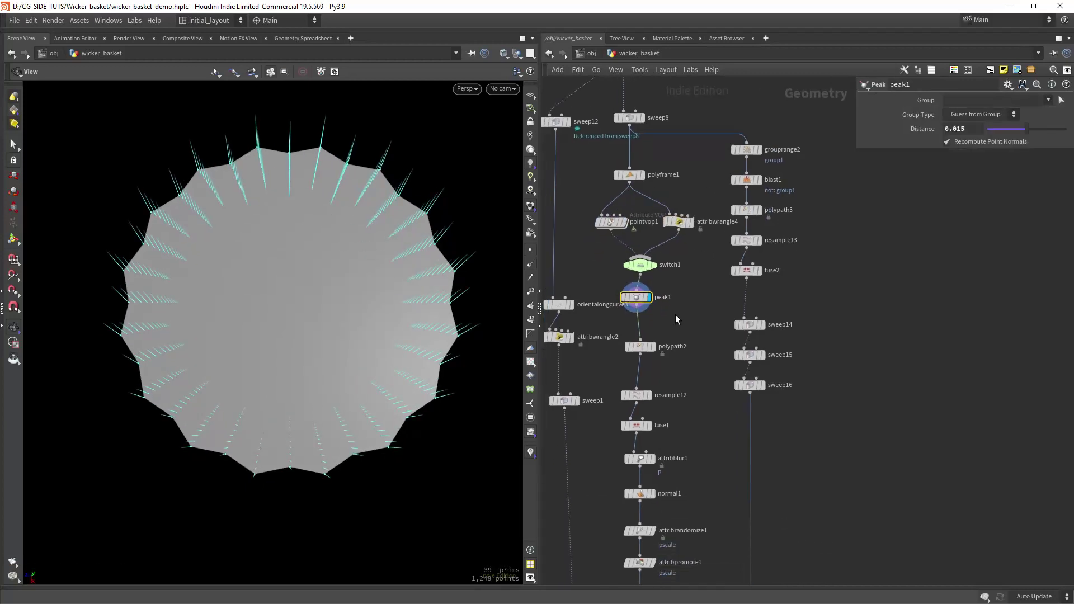
Display the attribblur1 output and examine the smoothed wavy rings in the viewport.
click(655, 362)
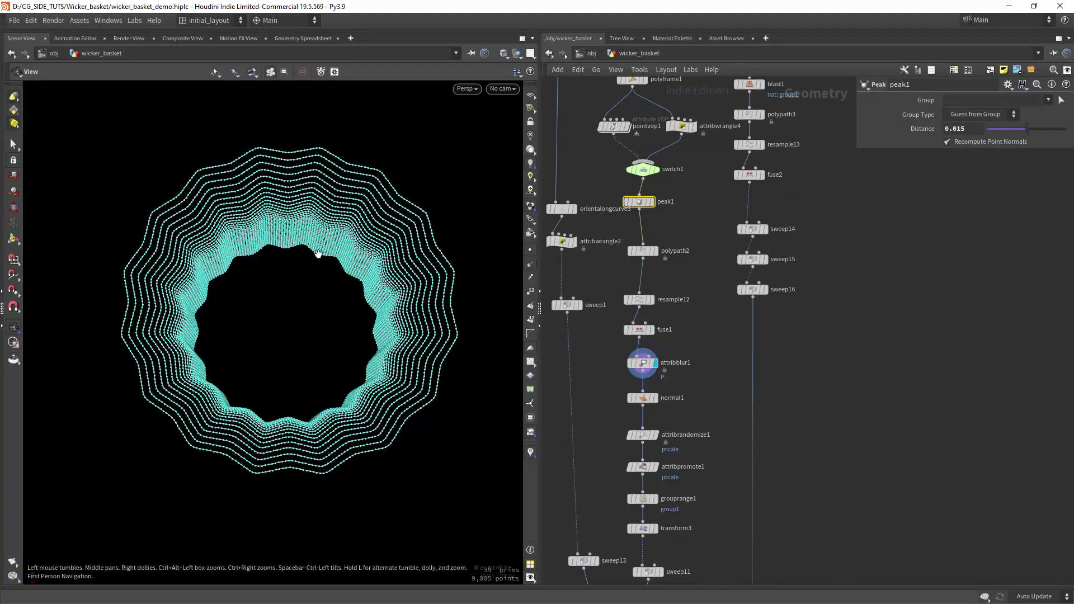
scroll(317, 250, up, 2)
scroll(365, 321, down, 2)
scroll(365, 320, down, 2)
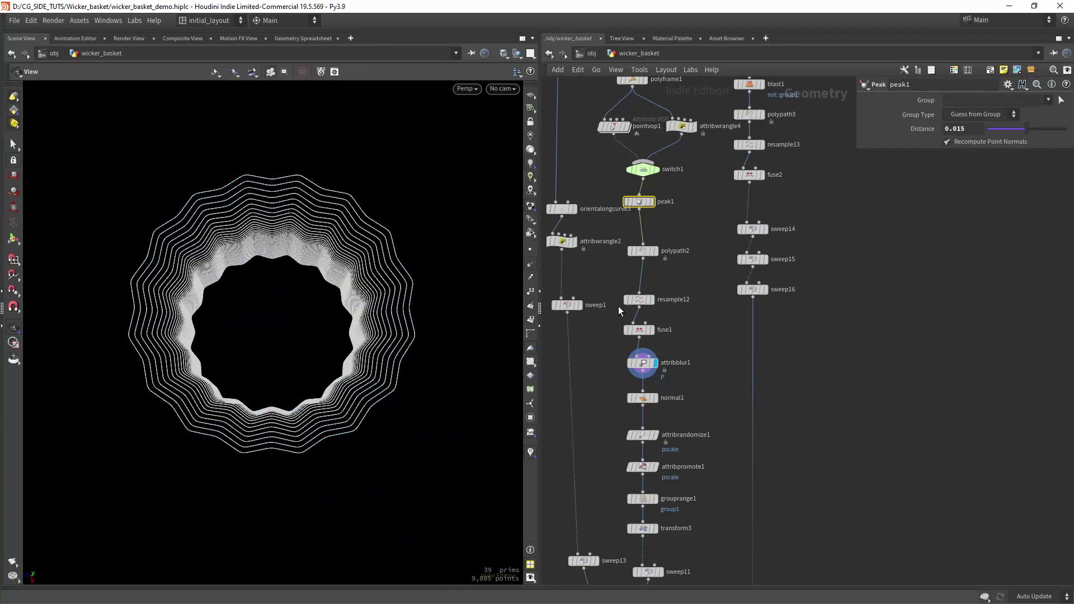
scroll(663, 334, down, 3)
Display attribrandomize1 and attribpromote1 in turn and review their pscale settings.
click(662, 303)
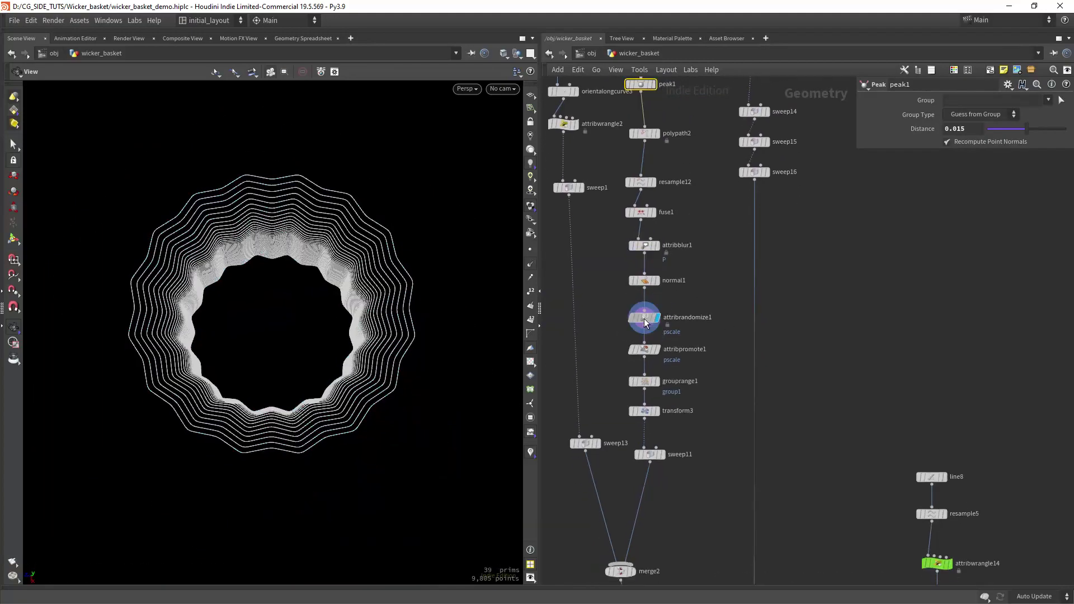
click(643, 318)
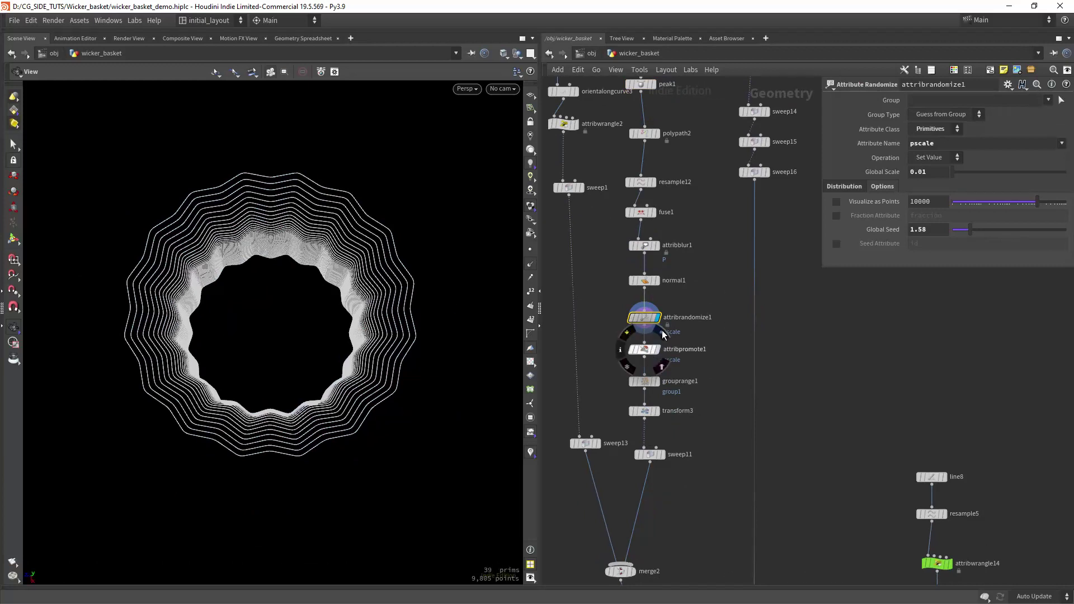
click(645, 350)
scroll(681, 388, down, 3)
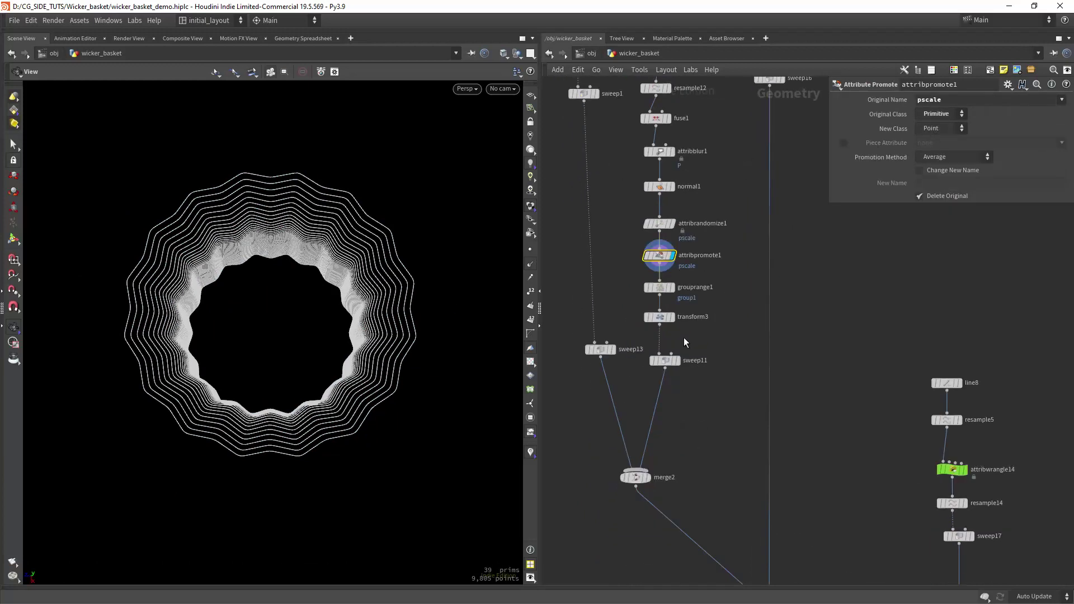
scroll(684, 345, up, 3)
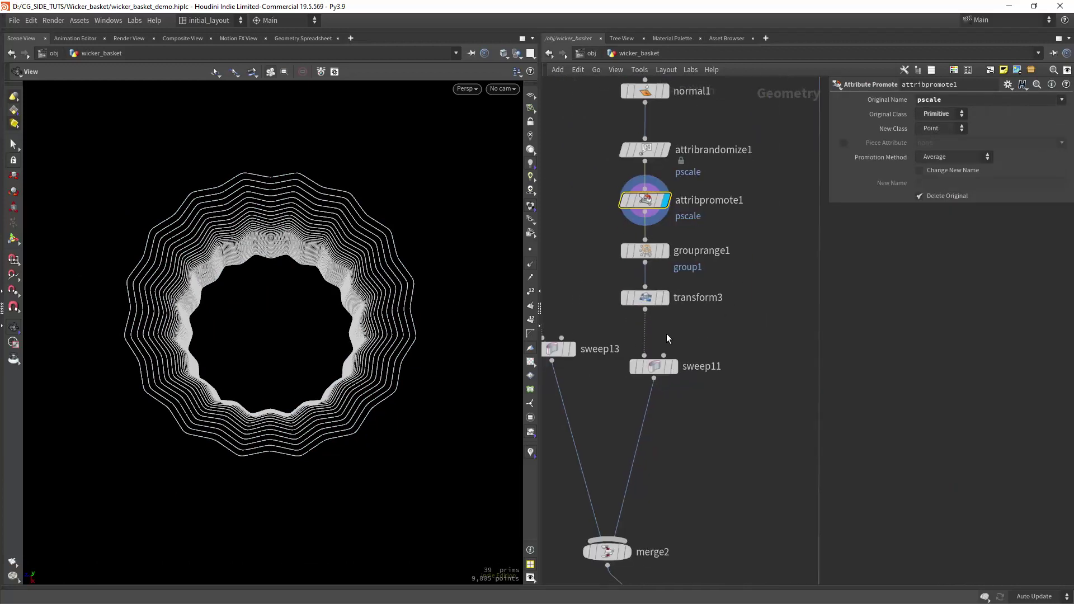
Display the grouprange1 selection and the transform3 result, examining the rings from an angle.
click(672, 231)
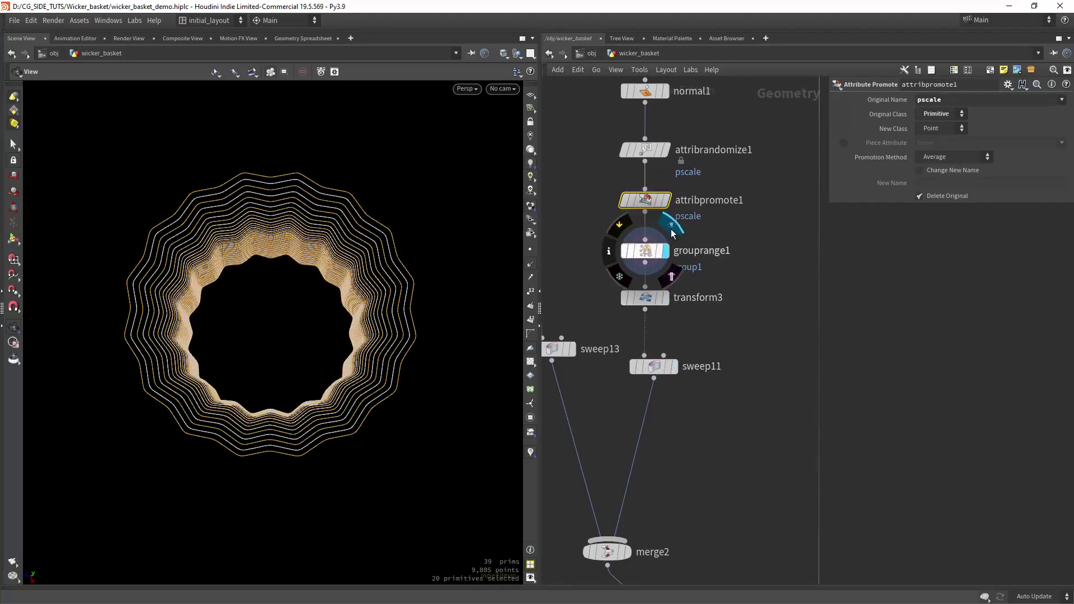
drag(413, 375, 367, 386)
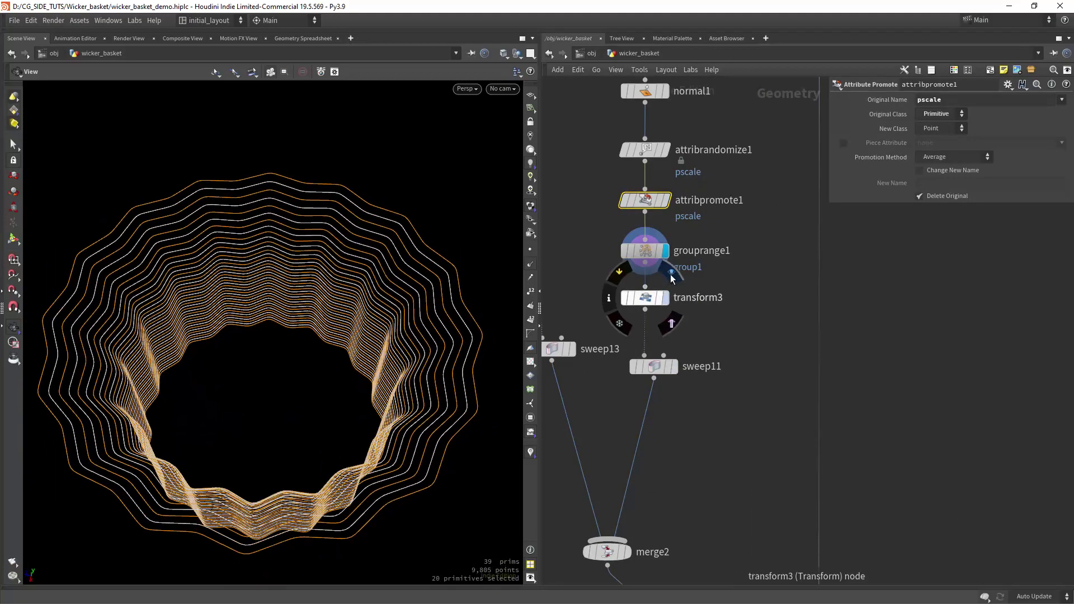
click(672, 274)
mouse_move(384, 288)
mouse_down()
mouse_move(347, 300)
mouse_move(269, 271)
mouse_move(395, 300)
mouse_up()
Display sweep11 and examine the woven horizontal strands of the basket from several angles.
click(674, 366)
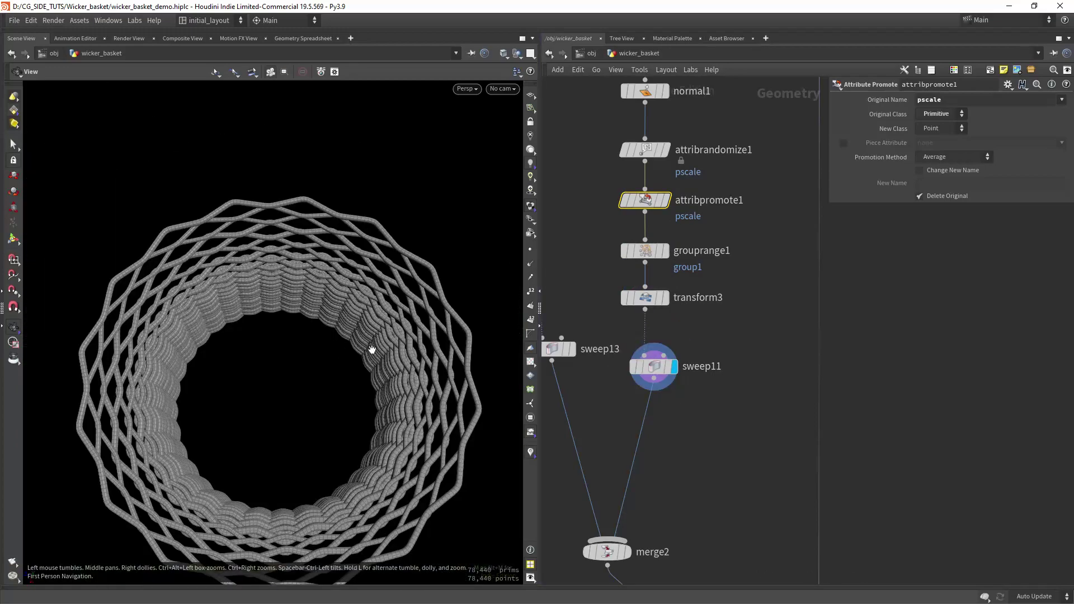
mouse_move(371, 350)
mouse_down()
mouse_move(344, 318)
mouse_move(371, 289)
mouse_move(403, 338)
mouse_up()
scroll(372, 289, up, 5)
scroll(403, 338, down, 7)
scroll(714, 430, down, 7)
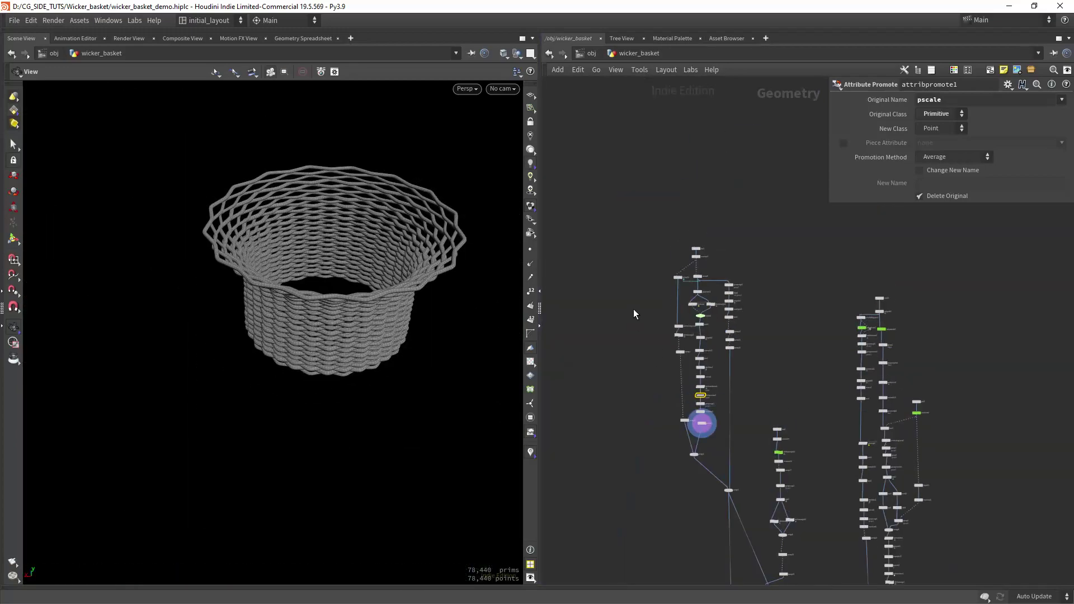
Display sweep12 in the neighbouring branch and review its column curves and referenced parameters.
scroll(666, 297, up, 6)
mouse_move(691, 310)
click(699, 282)
click(676, 303)
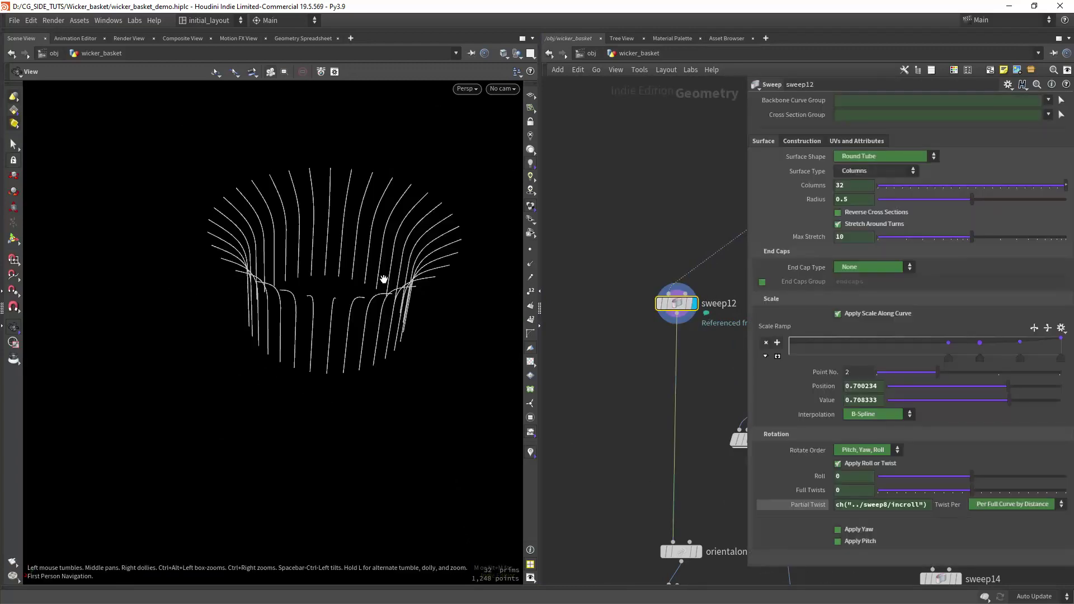
drag(384, 281, 405, 304)
Display the orientalongcurve3 output and show the point markers on the vertical curves.
middle_drag(622, 482, 549, 250)
click(627, 302)
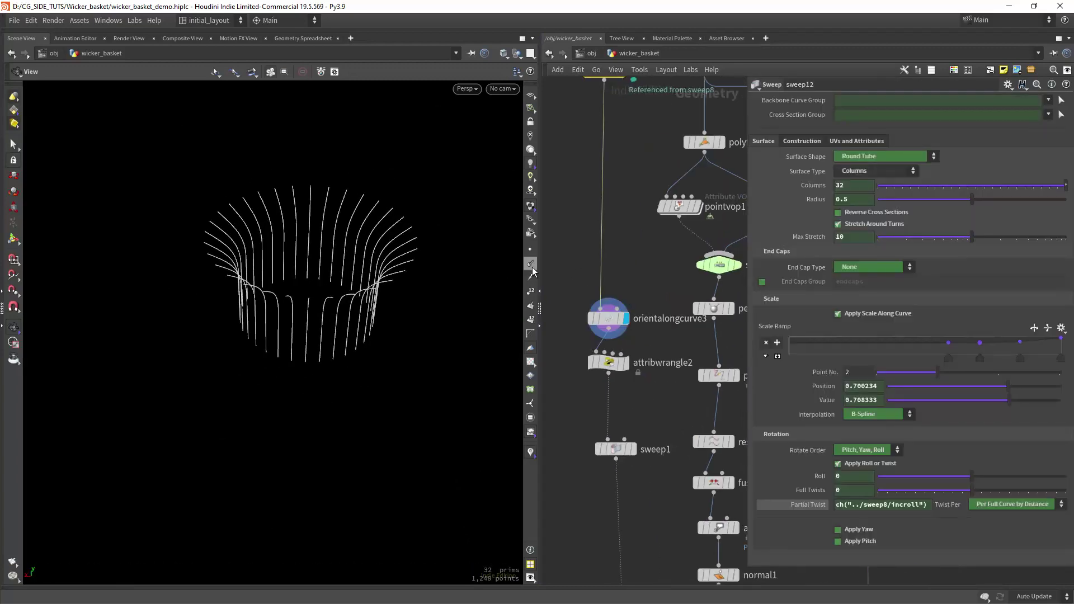
click(530, 264)
drag(358, 267, 358, 242)
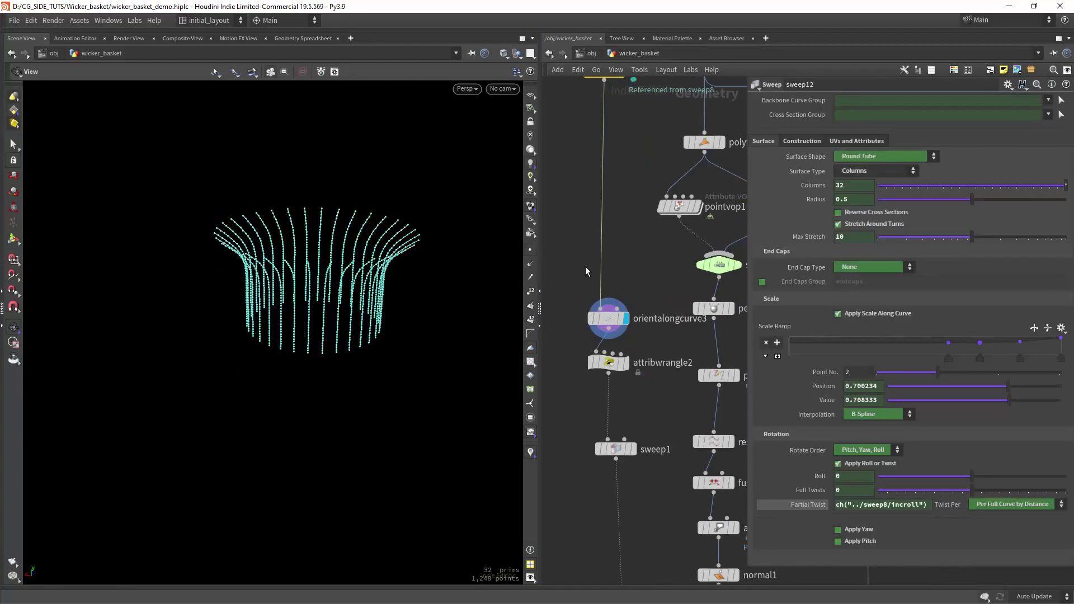
Display the attribwrangle2 output and review its up-vector VEX expression.
click(620, 363)
click(615, 363)
drag(401, 312, 424, 295)
Display sweep1 and review its Ribbon settings, toggling the node's bypass to compare the doubled vertical curves.
click(633, 449)
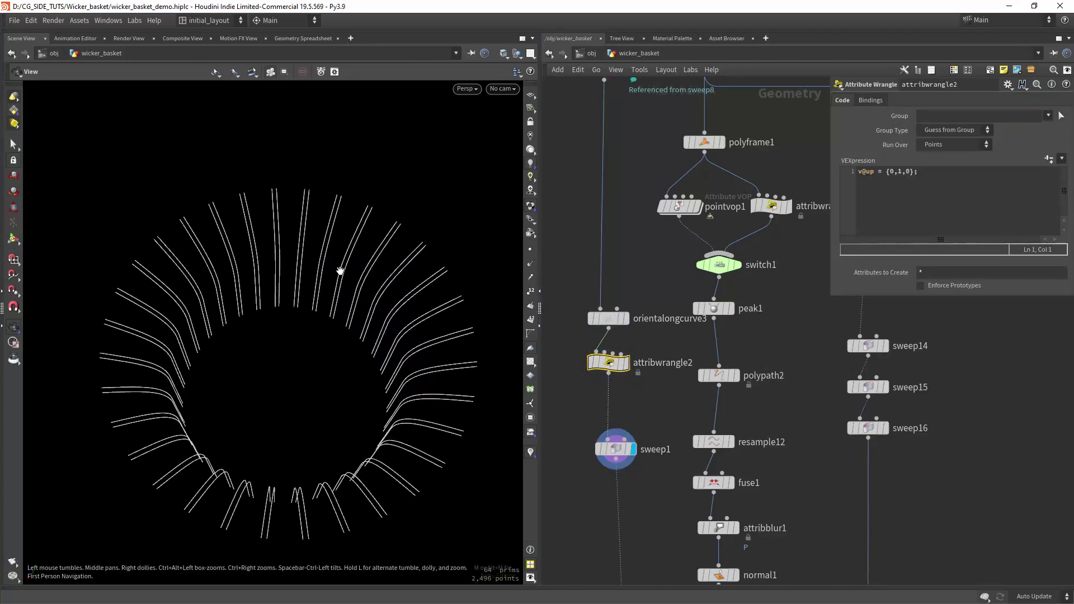
drag(295, 215, 358, 279)
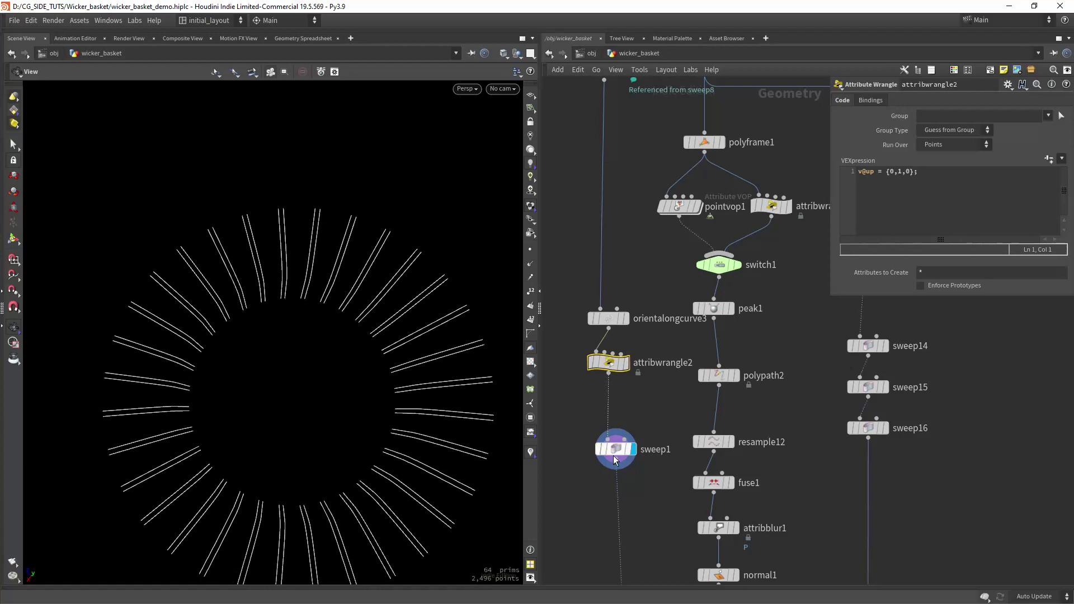
click(615, 449)
scroll(376, 290, up, 3)
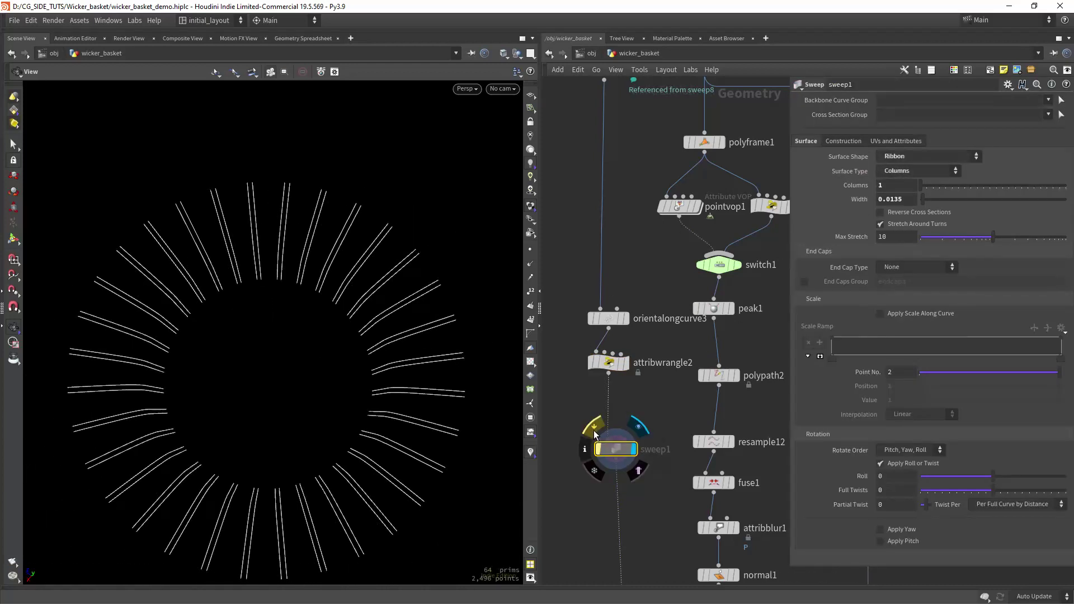
click(595, 429)
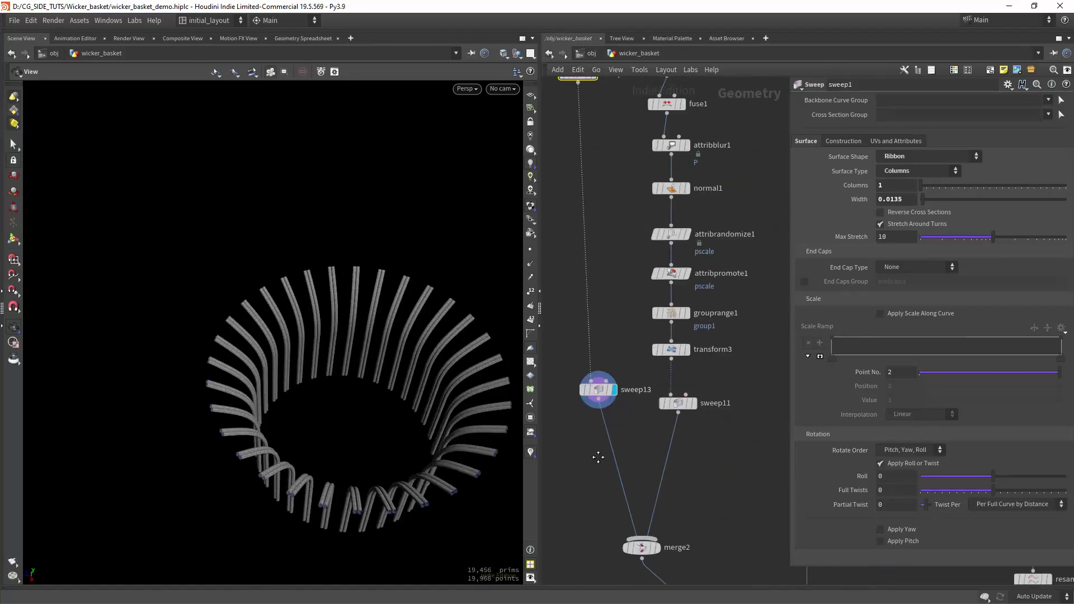
Display the merge2 output to examine the woven strands combined with the vertical supports.
middle_drag(422, 420, 292, 304)
scroll(292, 304, up, 4)
scroll(716, 366, down, 5)
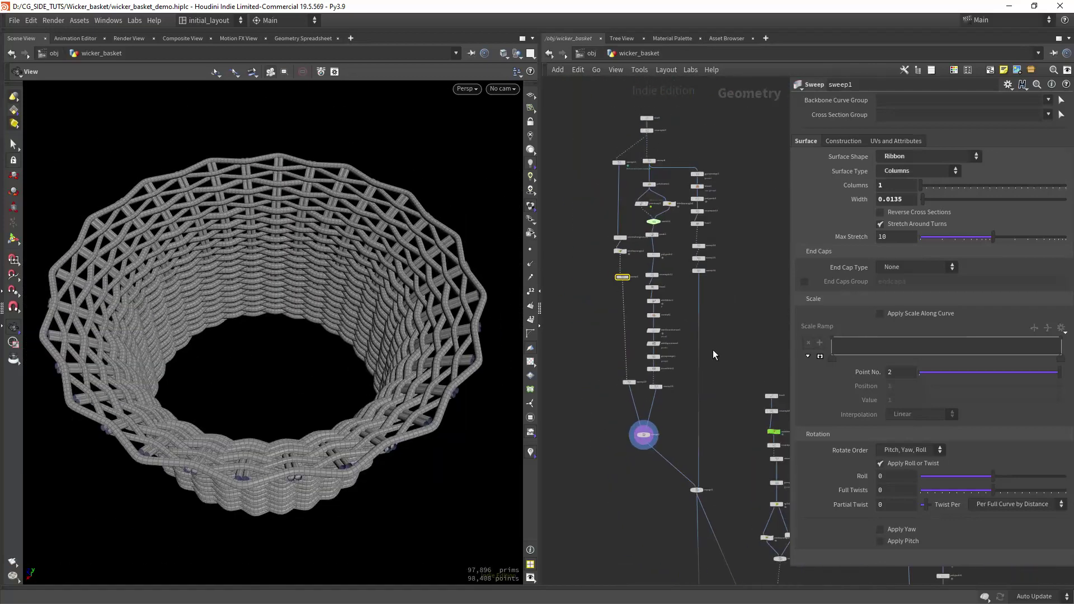
Display sweep16 at the end of the neighbouring branch to examine the twisted basket rim.
scroll(733, 190, up, 5)
middle_drag(733, 190, 669, 301)
scroll(728, 276, down, 3)
click(699, 403)
scroll(693, 252, up, 2)
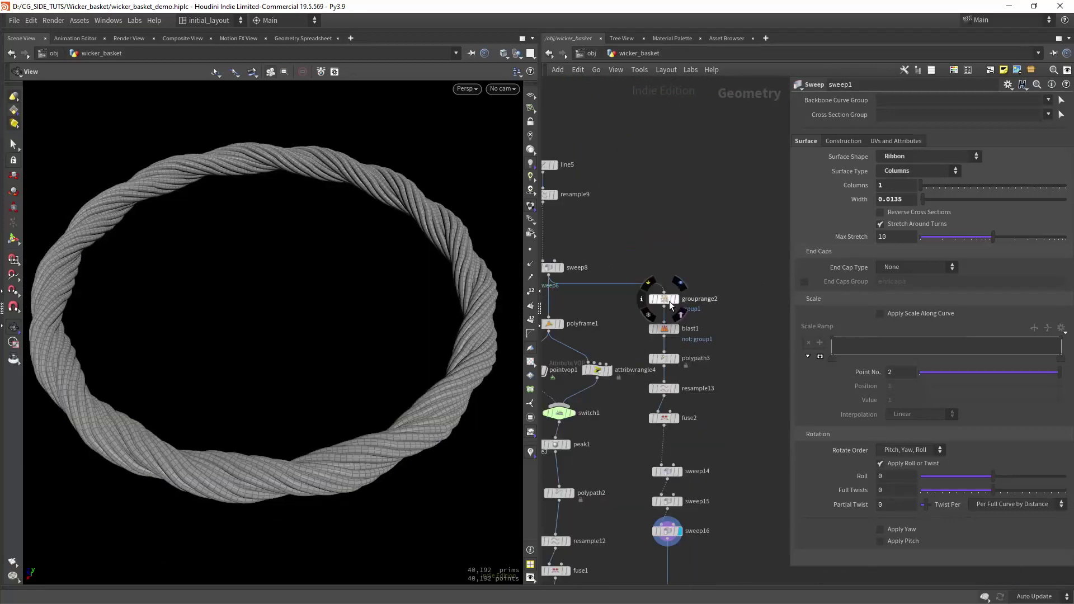
Display grouprange2 and review the range settings that group the top primitive.
click(676, 299)
drag(336, 403, 360, 381)
click(665, 300)
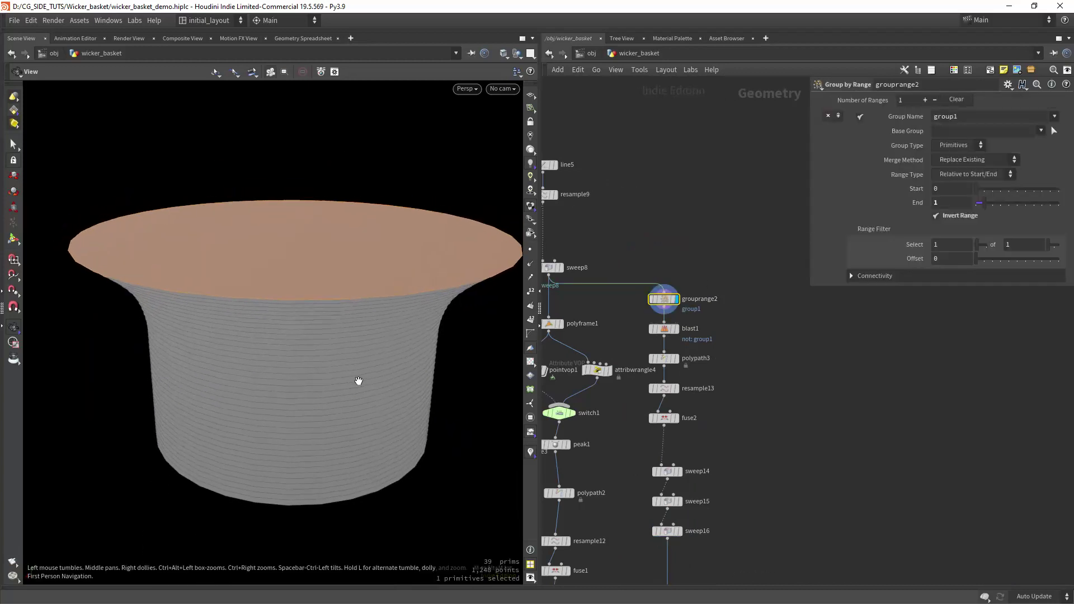
Display blast1 and polypath3 in turn to examine how the rim curve is isolated.
click(677, 329)
drag(442, 369, 448, 358)
click(677, 358)
middle_drag(680, 386, 672, 349)
scroll(313, 392, down, 4)
drag(299, 396, 296, 439)
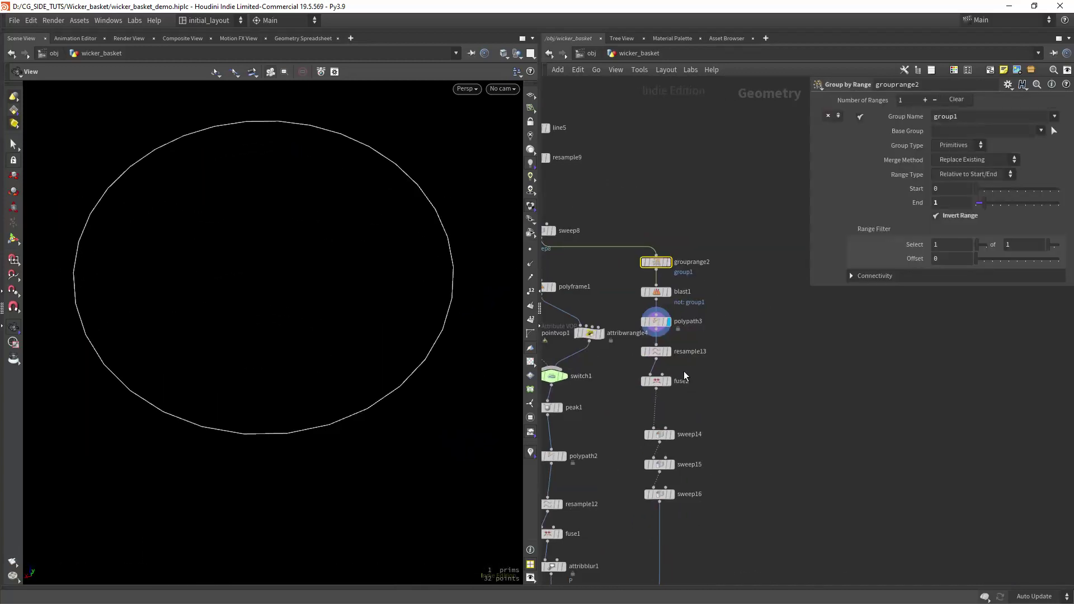
Display fuse2 and then sweep14, and review the sweep's Round Tube columns, radius and Full Twists.
click(670, 381)
middle_drag(702, 425, 705, 370)
click(676, 379)
click(663, 380)
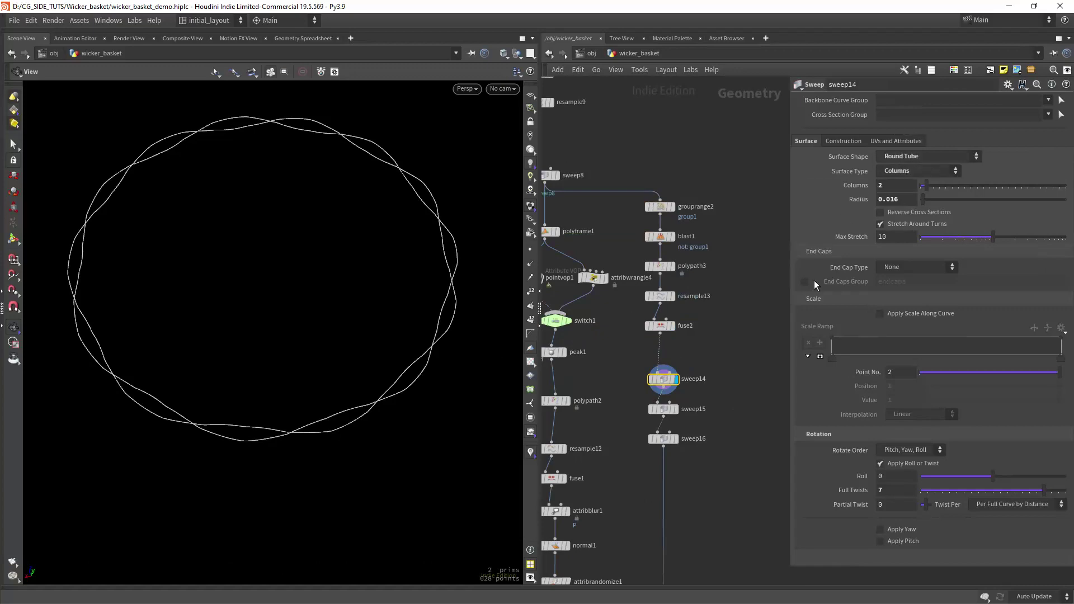
drag(1031, 491, 1043, 490)
Display sweep15 and review its Columns and twist settings against the multiplied rim curves.
click(675, 409)
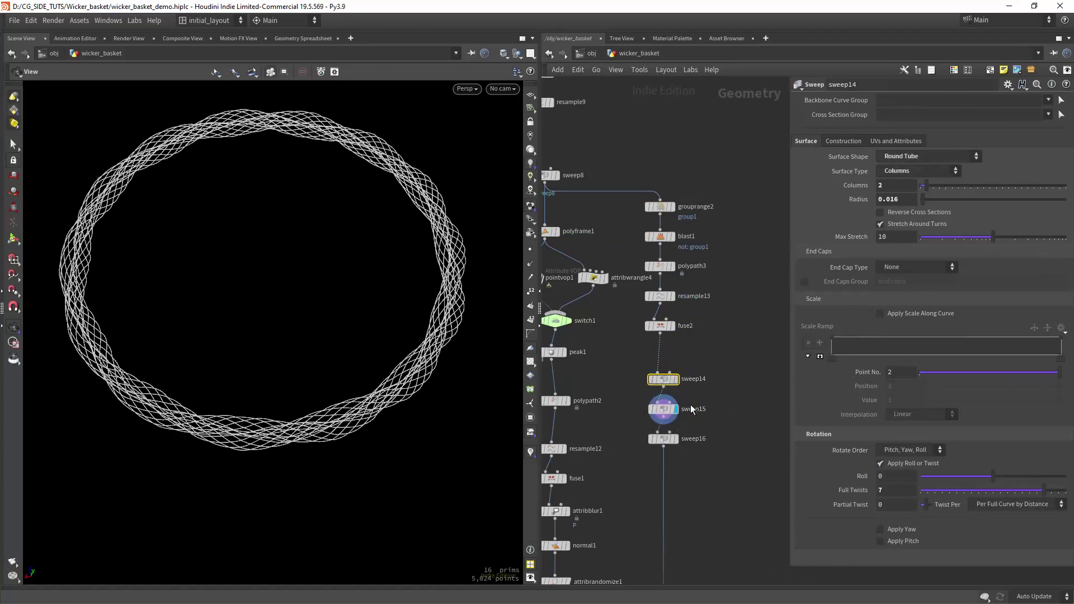
click(664, 409)
scroll(403, 319, up, 2)
drag(403, 319, 344, 333)
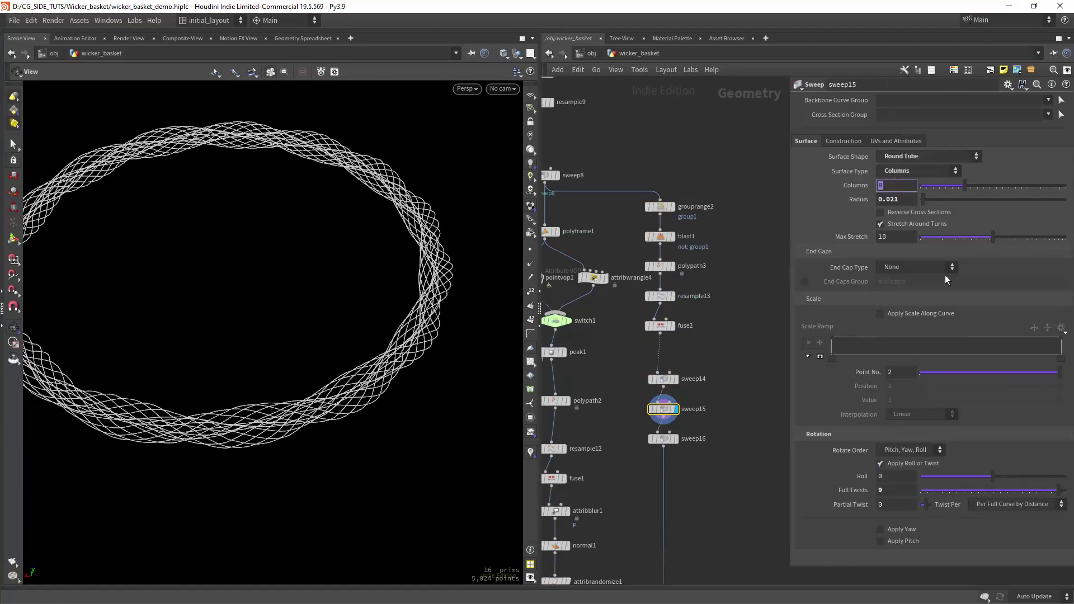
Display sweep16 and review its Round Tube settings on the thickened rim strands.
click(676, 438)
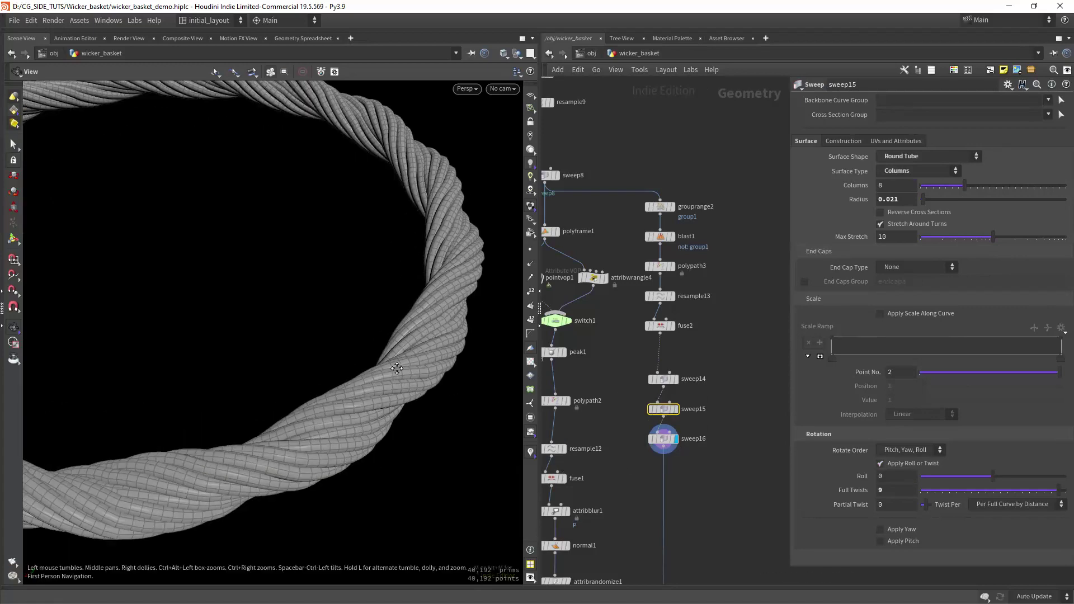
scroll(397, 368, down, 5)
click(663, 379)
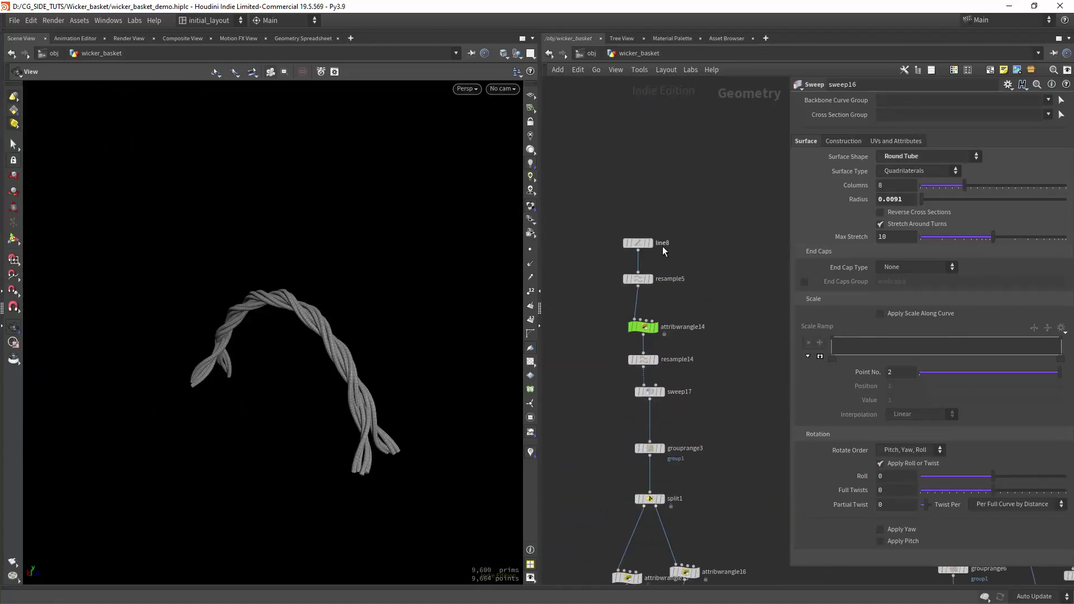
Display resample5 and attribwrangle14 in the handle branch and review the Curve U attribute and the arch ramp expression.
click(649, 278)
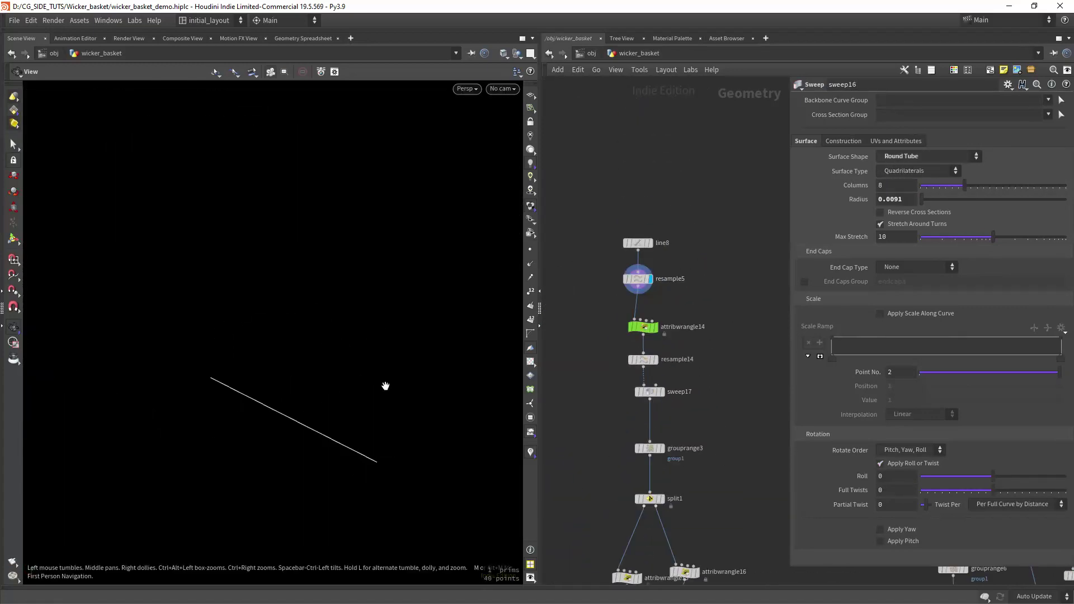
click(654, 327)
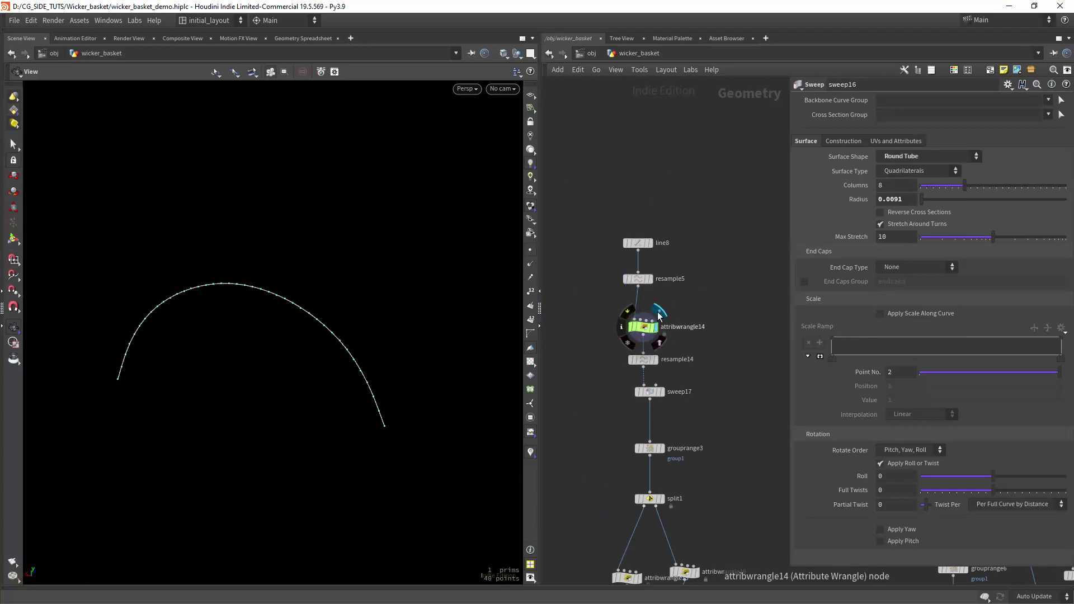
click(642, 327)
click(638, 278)
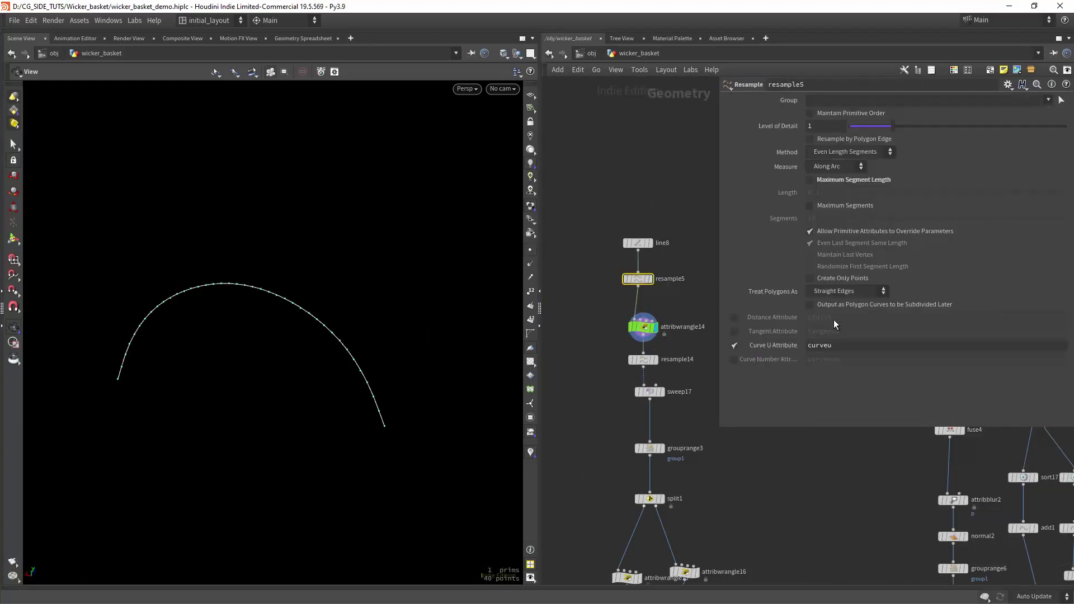
click(652, 327)
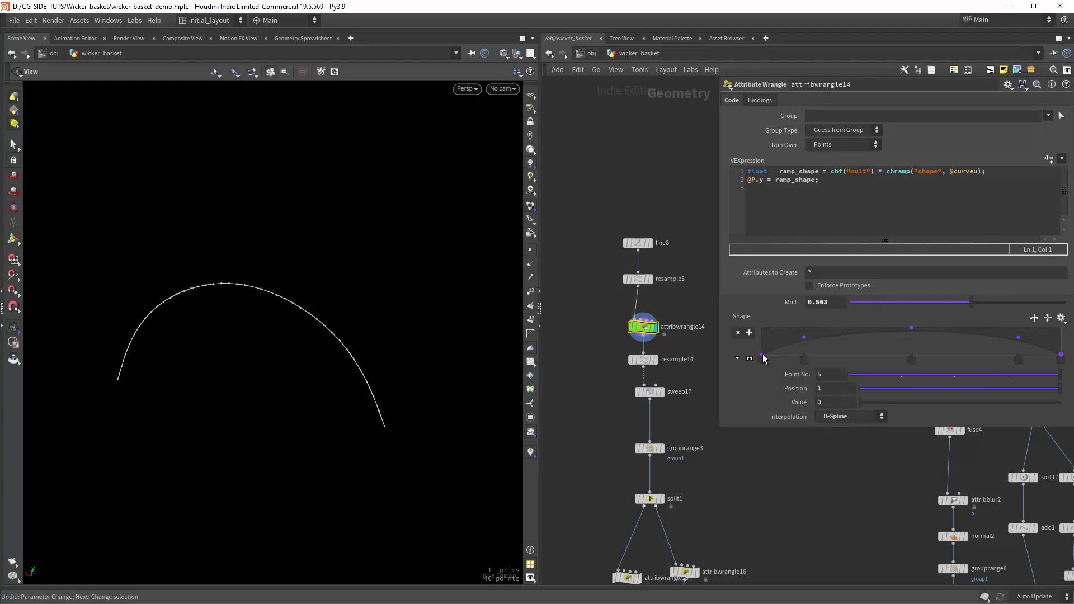
Display resample14 to examine the denser points on the handle arch.
scroll(700, 410, up, 1)
middle_drag(700, 410, 680, 355)
click(629, 297)
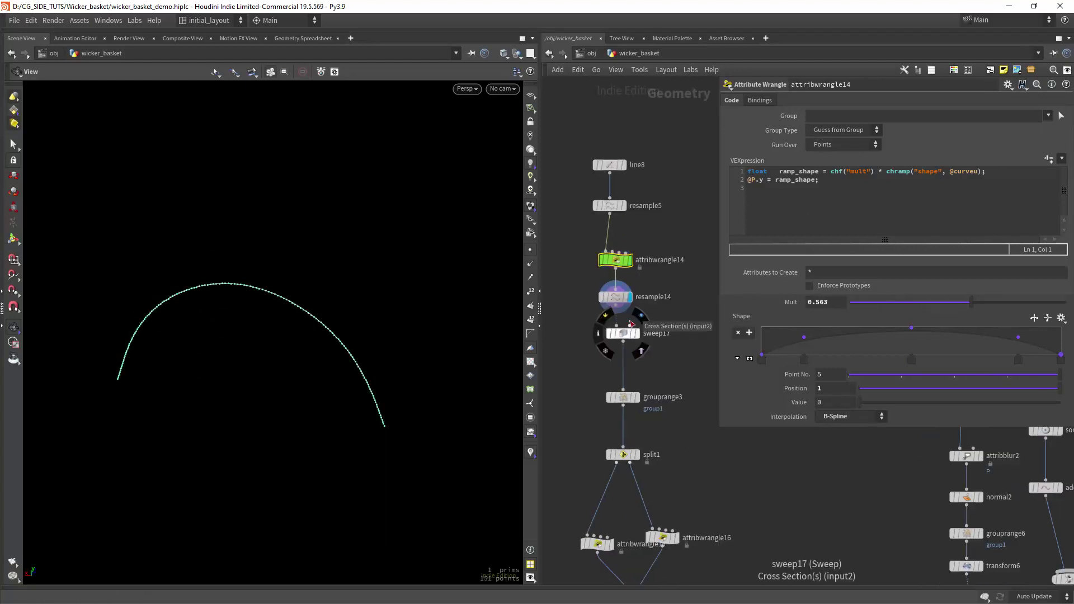
click(617, 297)
Display sweep17 and review its Round Tube column settings on the twisted handle curves.
click(634, 334)
click(622, 333)
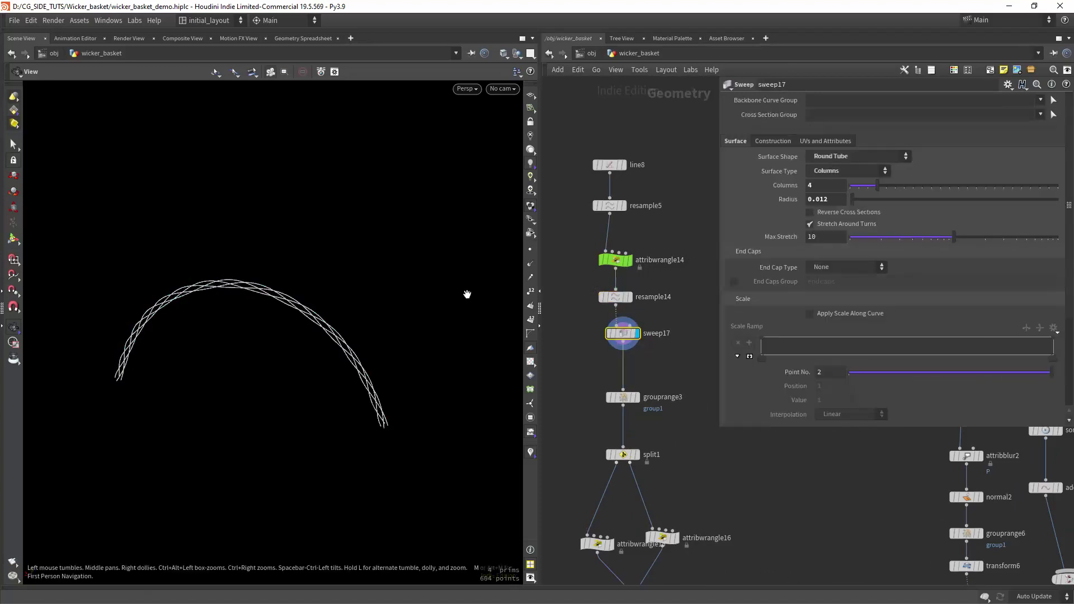
drag(532, 295, 394, 337)
Display grouprange3 and split1 in turn to examine how the handle curves are divided into two pairs.
middle_drag(705, 347, 717, 288)
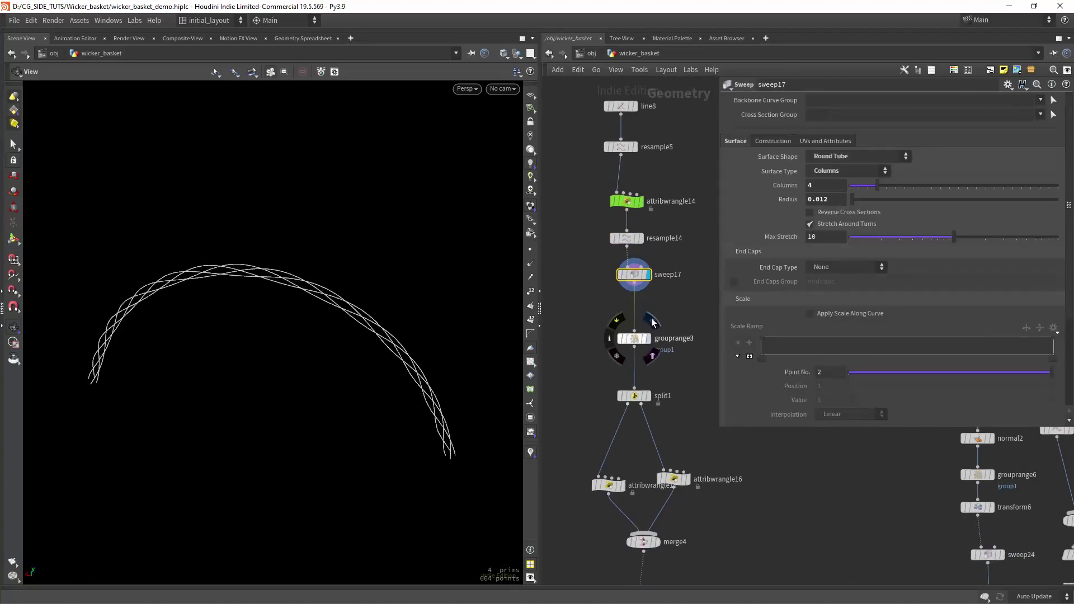
click(647, 338)
mouse_move(353, 335)
mouse_down()
mouse_move(341, 335)
mouse_move(409, 336)
mouse_move(372, 355)
mouse_move(337, 341)
mouse_up()
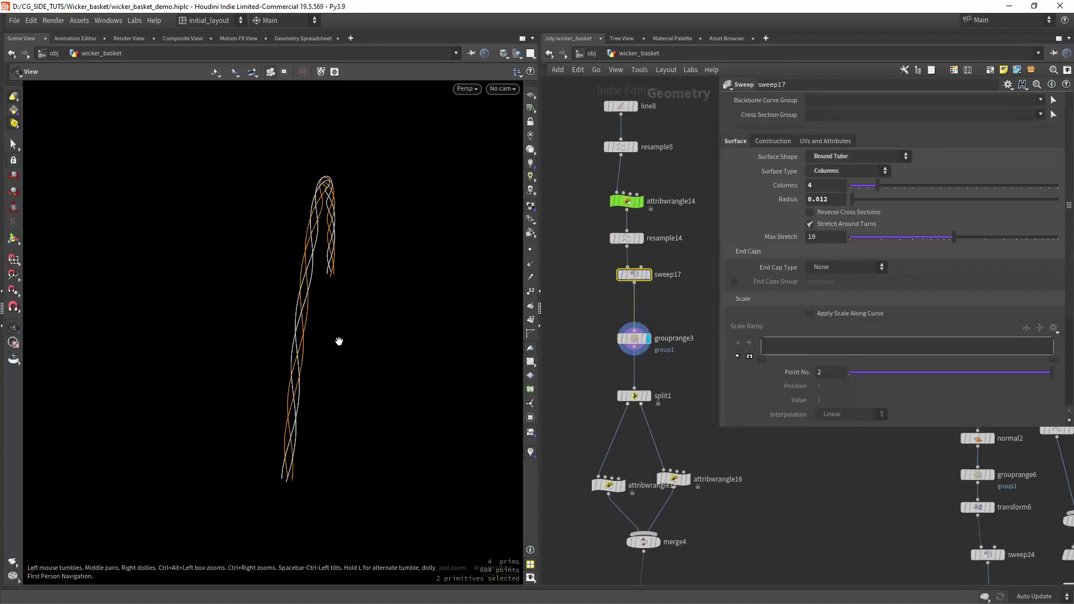
middle_drag(652, 380, 649, 302)
click(648, 302)
Display attribwrangle15 and review the VEX expression and Shape ramp that spread the handle ends.
middle_drag(677, 346, 677, 302)
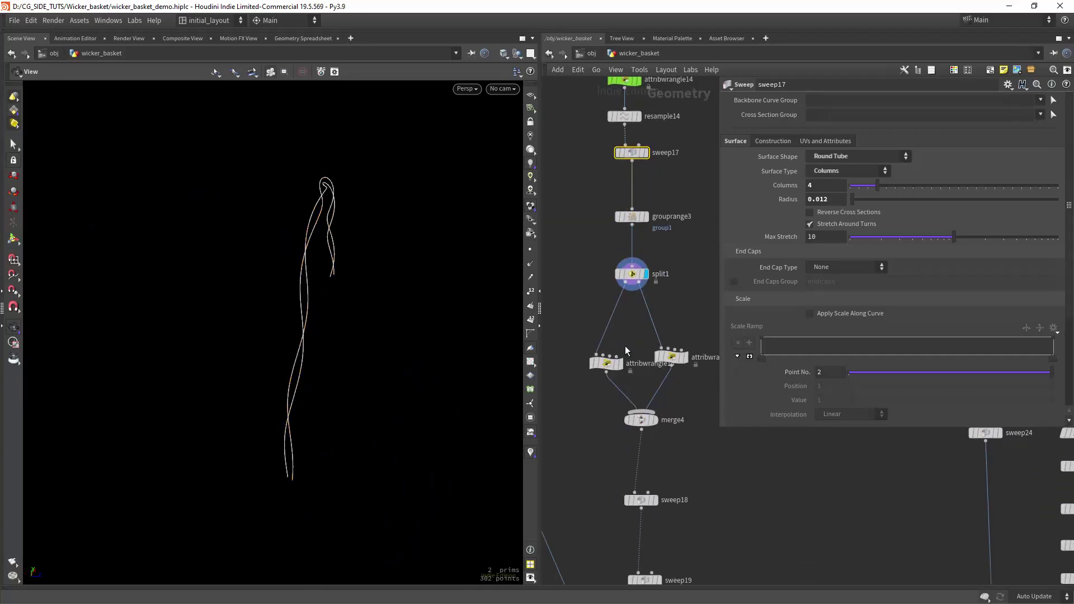
click(625, 347)
click(609, 366)
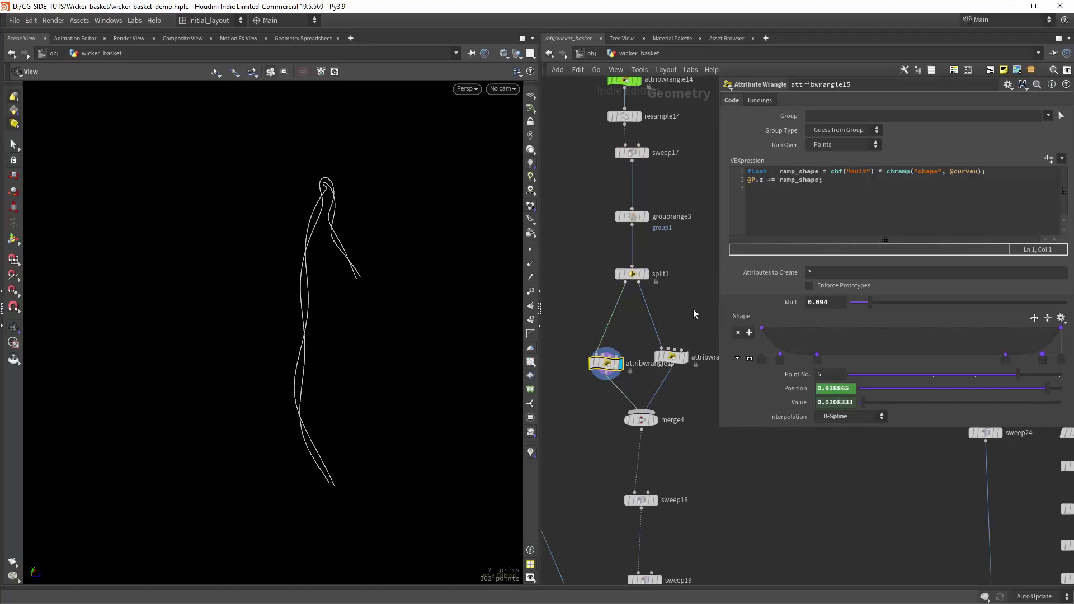
Display attribwrangle16 and then merge4 to examine both handle pairs spreading in opposite directions.
middle_drag(676, 358, 653, 310)
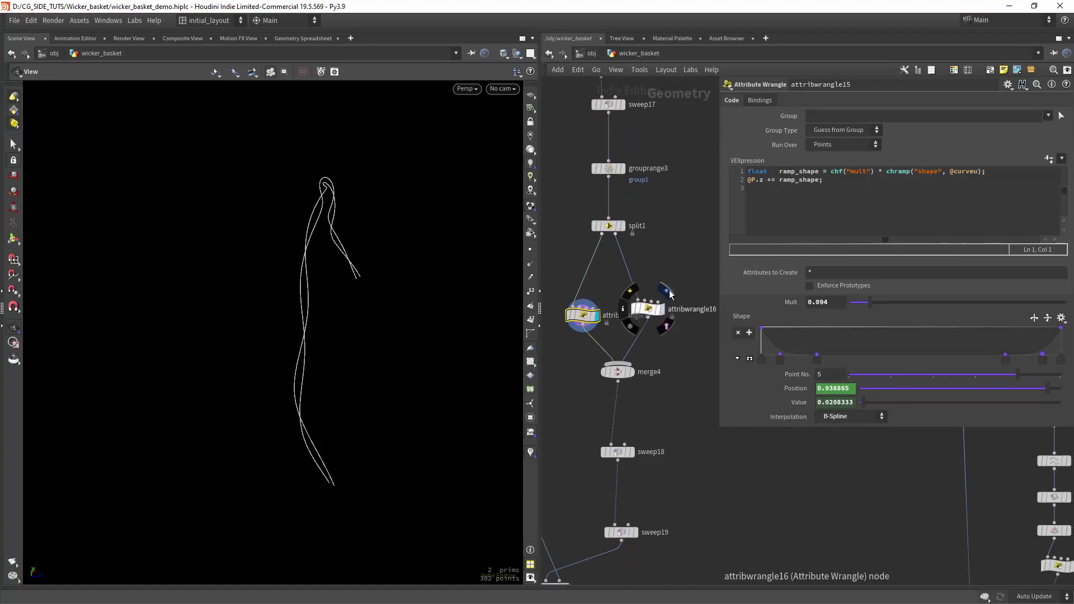
click(669, 296)
middle_drag(671, 400, 677, 328)
click(643, 327)
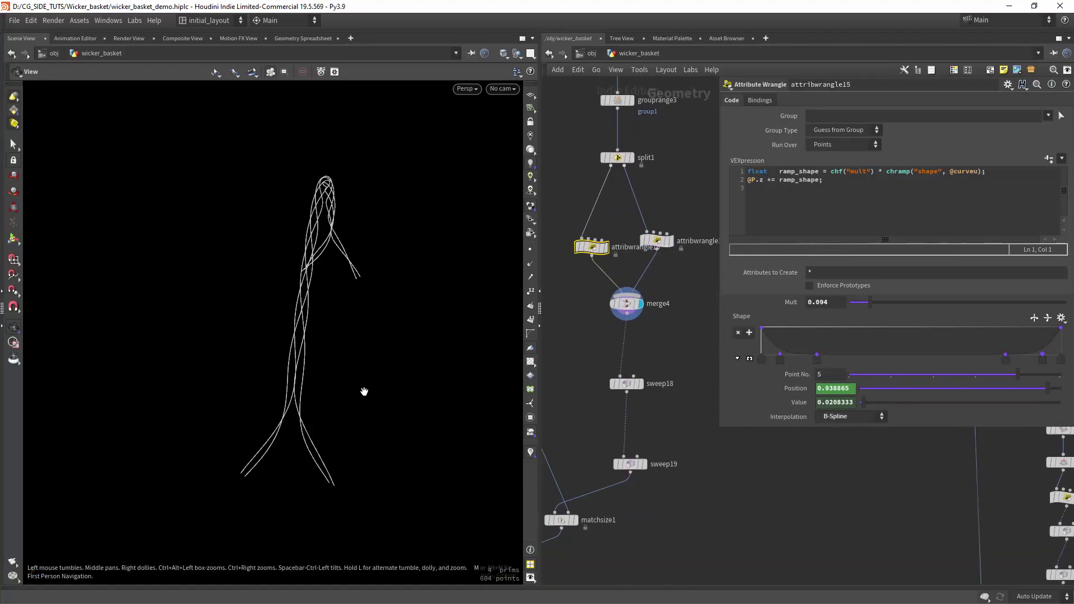
Display sweep18 and sweep19 in turn to examine the handle's twisted strands and their final thickness.
middle_drag(677, 391, 678, 358)
click(647, 330)
click(650, 412)
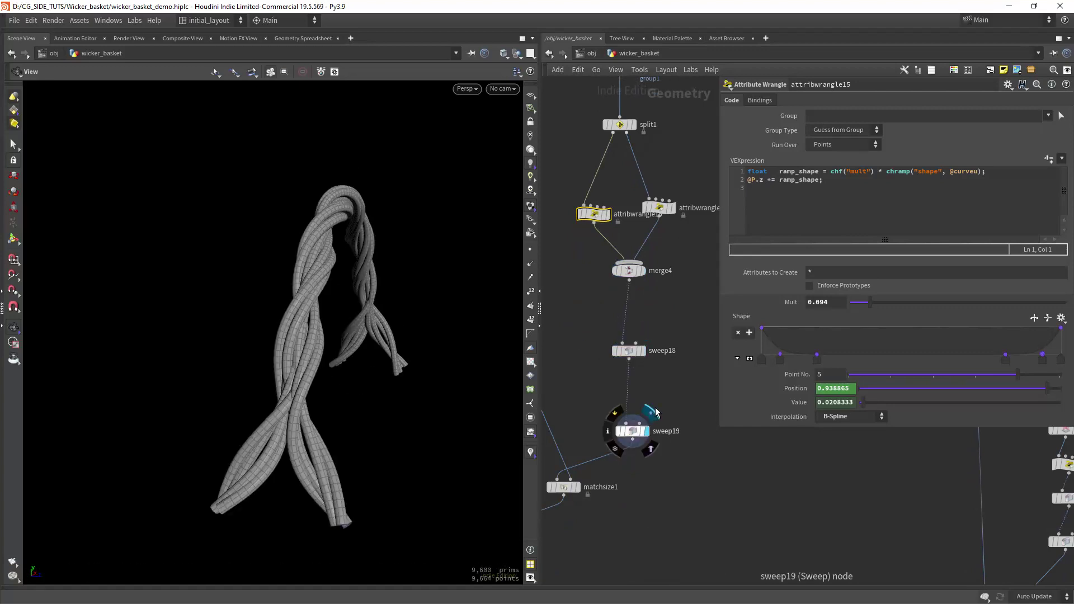
scroll(335, 386, down, 3)
drag(330, 386, 271, 391)
scroll(678, 382, down, 2)
Display matchsize1 and then merge5 to examine the handle positioned on the basket.
middle_drag(650, 497, 693, 366)
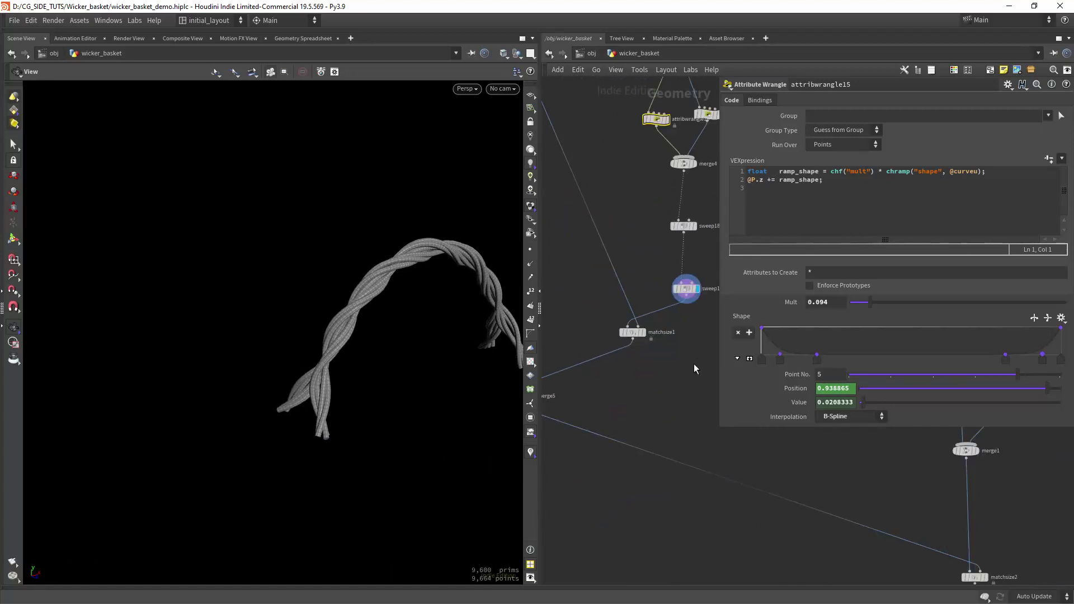
click(643, 333)
scroll(663, 364, down, 2)
click(616, 353)
scroll(381, 369, down, 4)
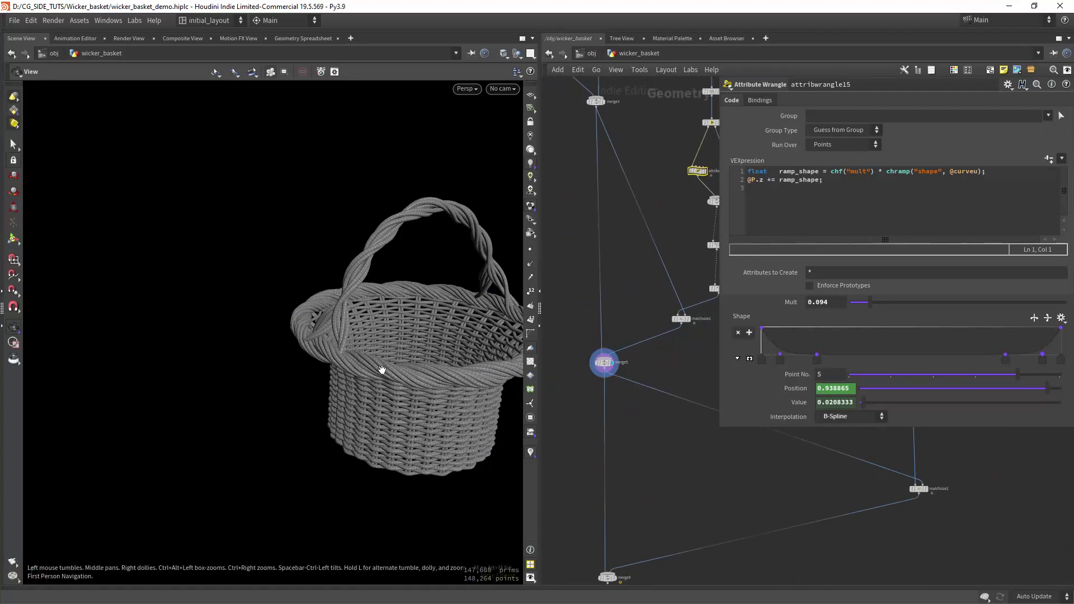
drag(381, 369, 319, 433)
Display the final output node and examine the woven bottom inside the basket up close.
scroll(623, 503, down, 2)
middle_drag(620, 540, 636, 417)
click(642, 412)
scroll(228, 413, up, 8)
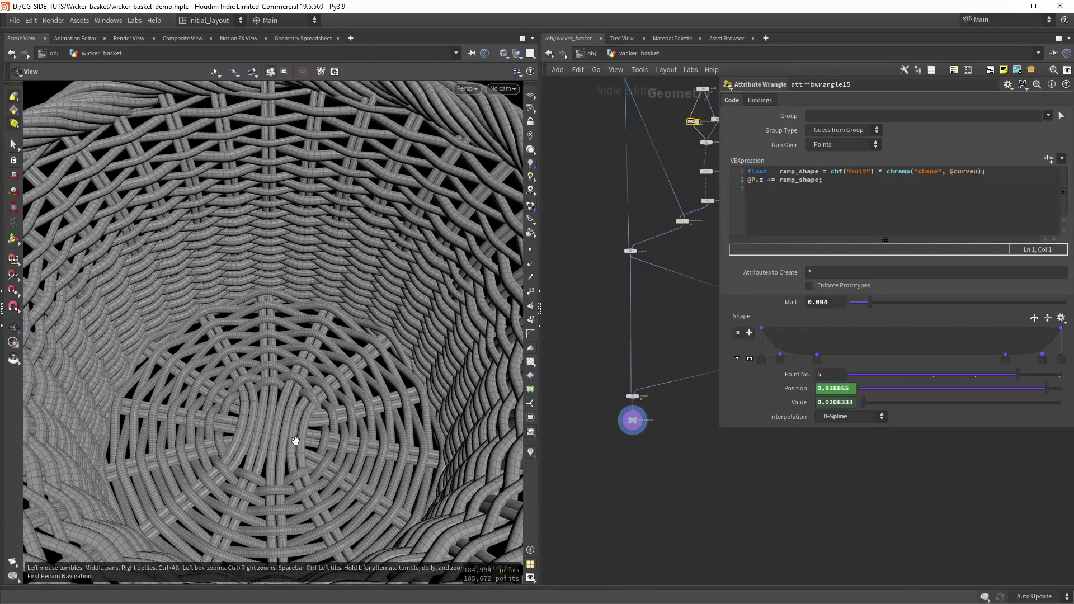
scroll(304, 410, down, 3)
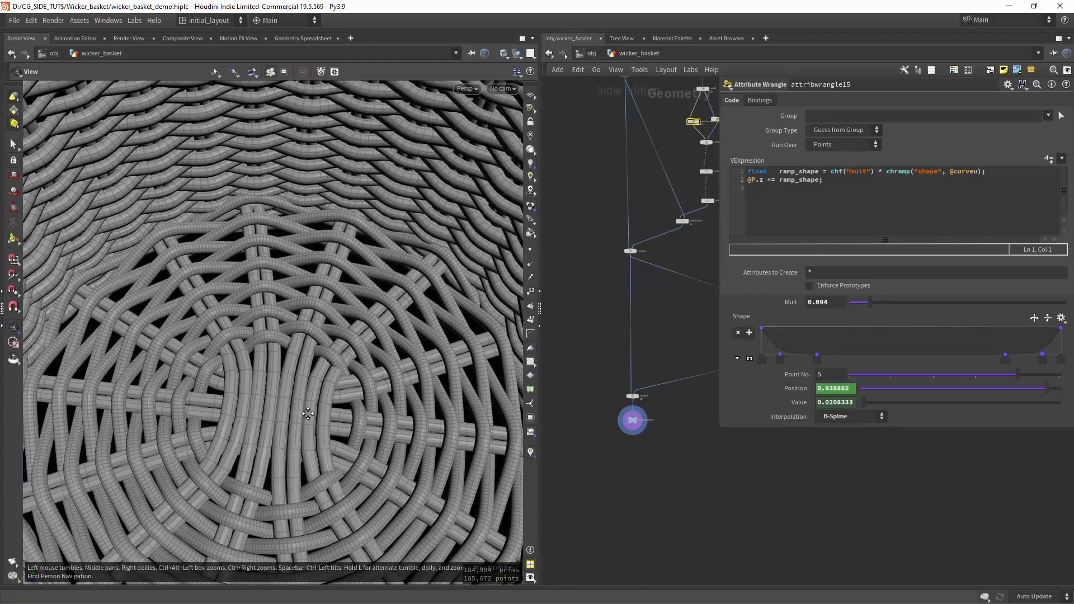
drag(307, 409, 309, 384)
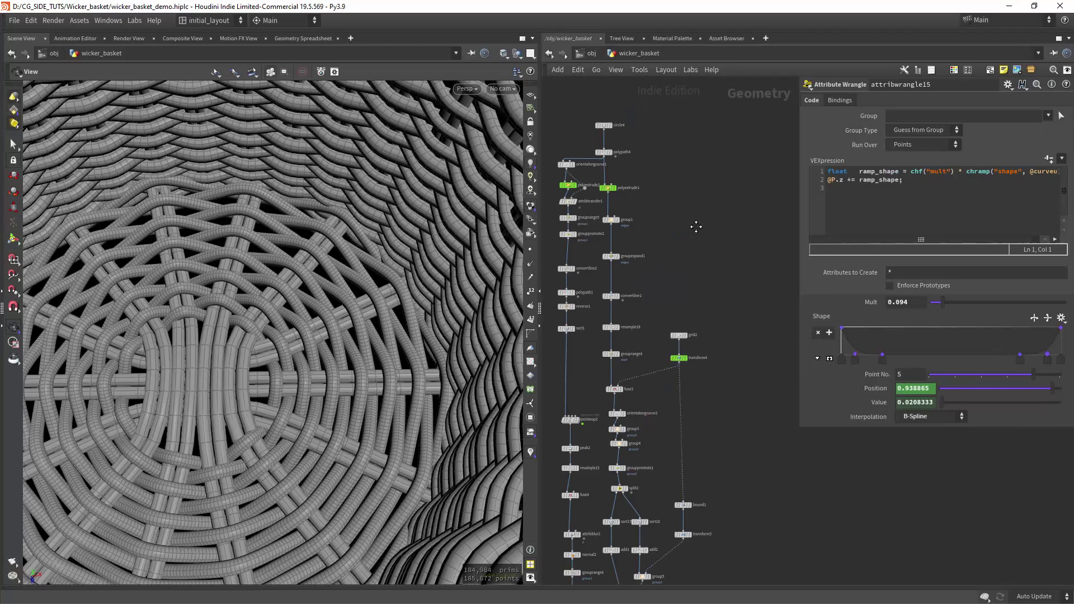
Display polypath4 in the bottom branch and frame its circular base curve in the viewport.
scroll(680, 223, up, 3)
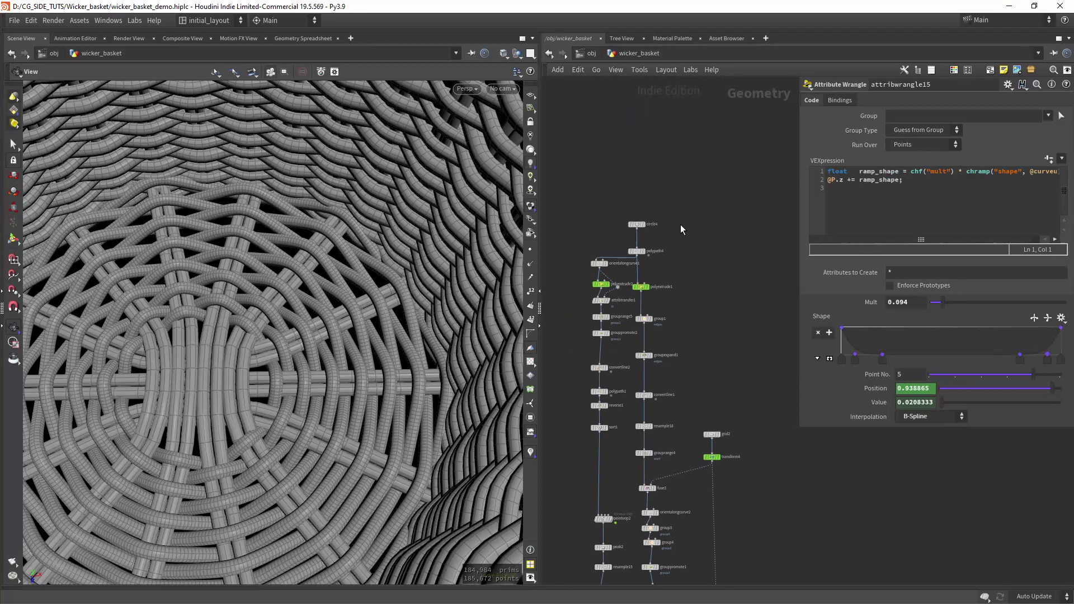
click(661, 250)
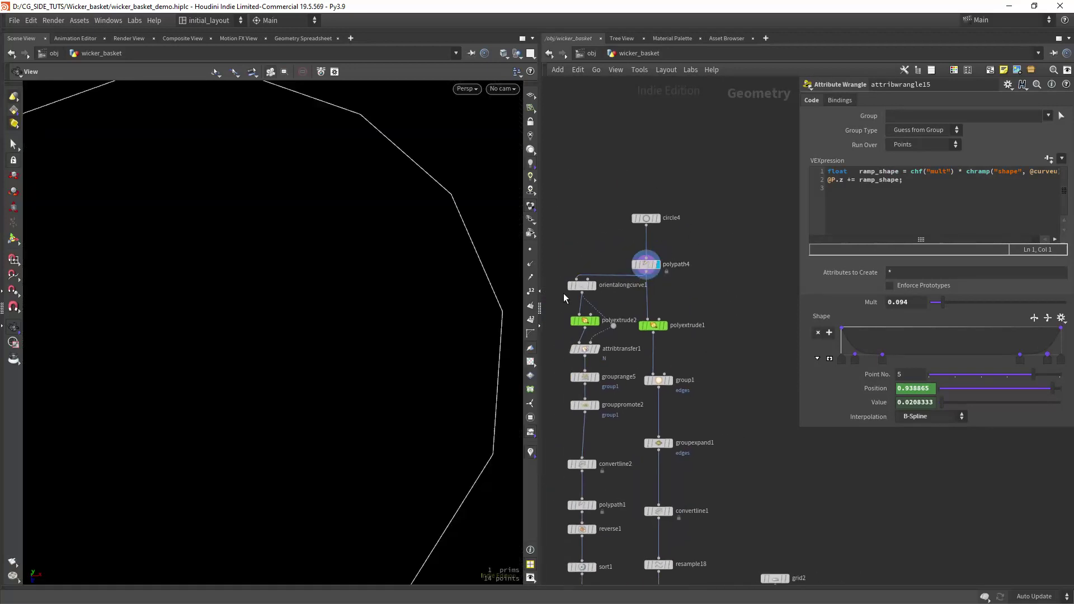
key(space+h)
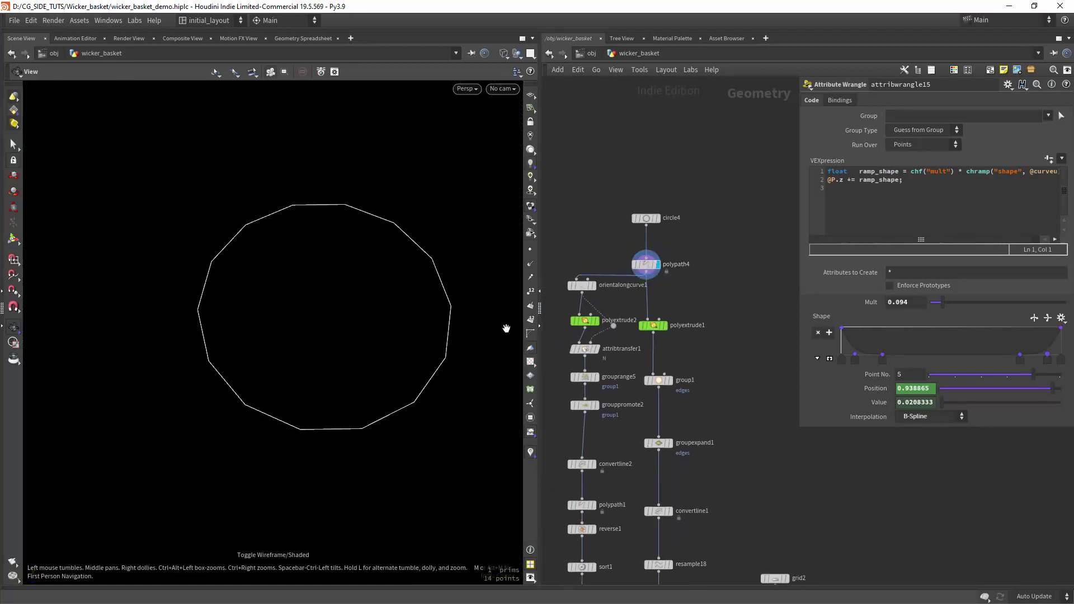
Display polyextrude1 in shaded mode and review its extrusion settings on the flat ring.
middle_drag(695, 307, 696, 270)
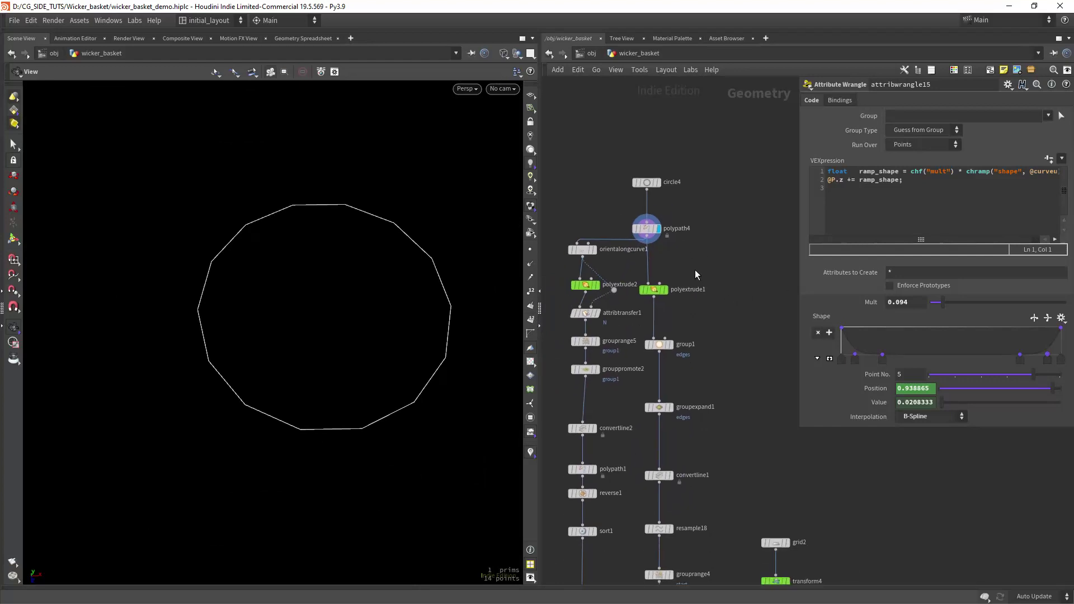
click(671, 278)
click(654, 290)
key(shift+w)
middle_drag(396, 328, 341, 328)
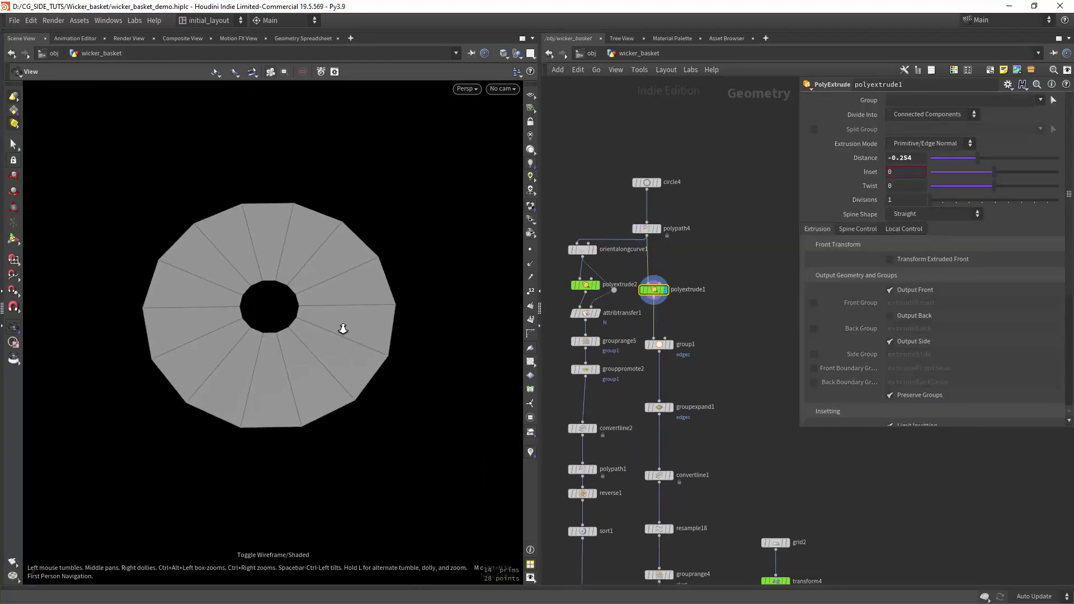
scroll(341, 327, up, 1)
Display group1 and groupexpand1 in turn and review how the edges group is reduced to the radial edges.
click(660, 344)
scroll(697, 371, down, 4)
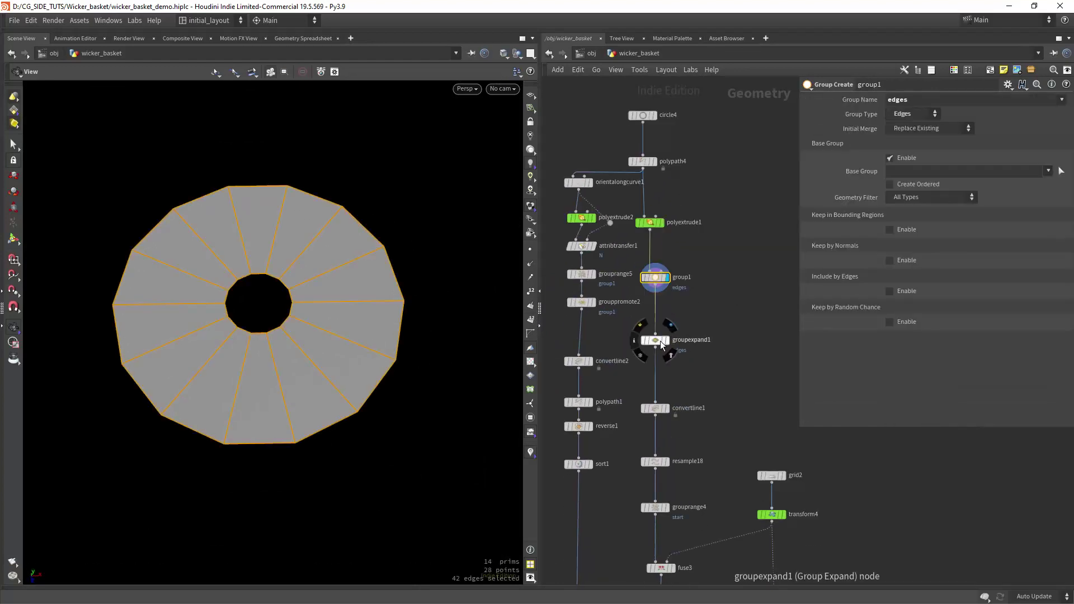
click(660, 339)
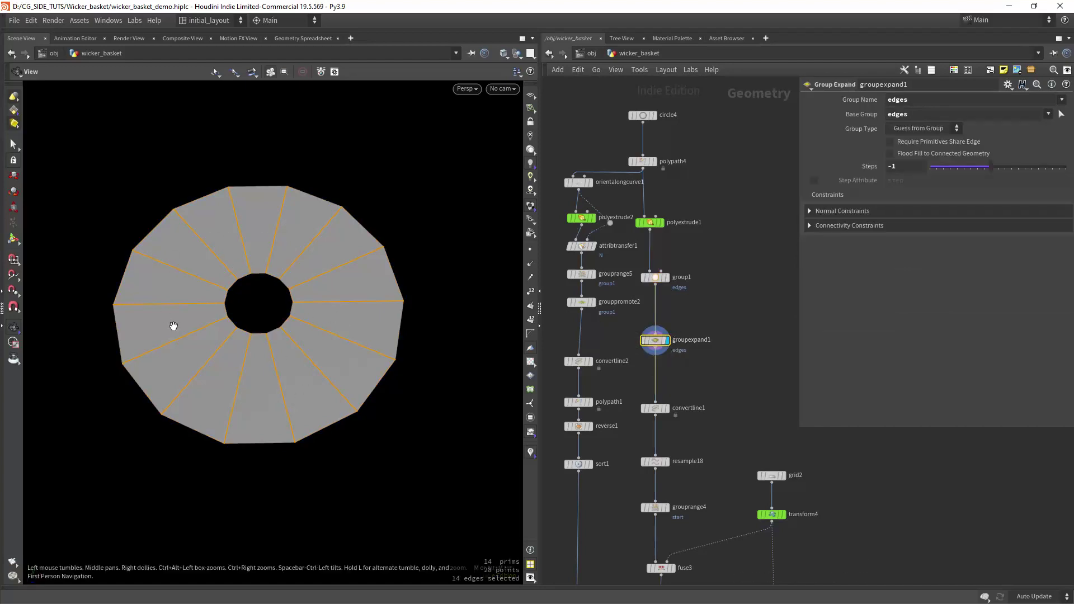
Display convertline1 and review its settings for turning the edges group into separate radial lines.
scroll(687, 297, down, 5)
click(651, 323)
click(665, 322)
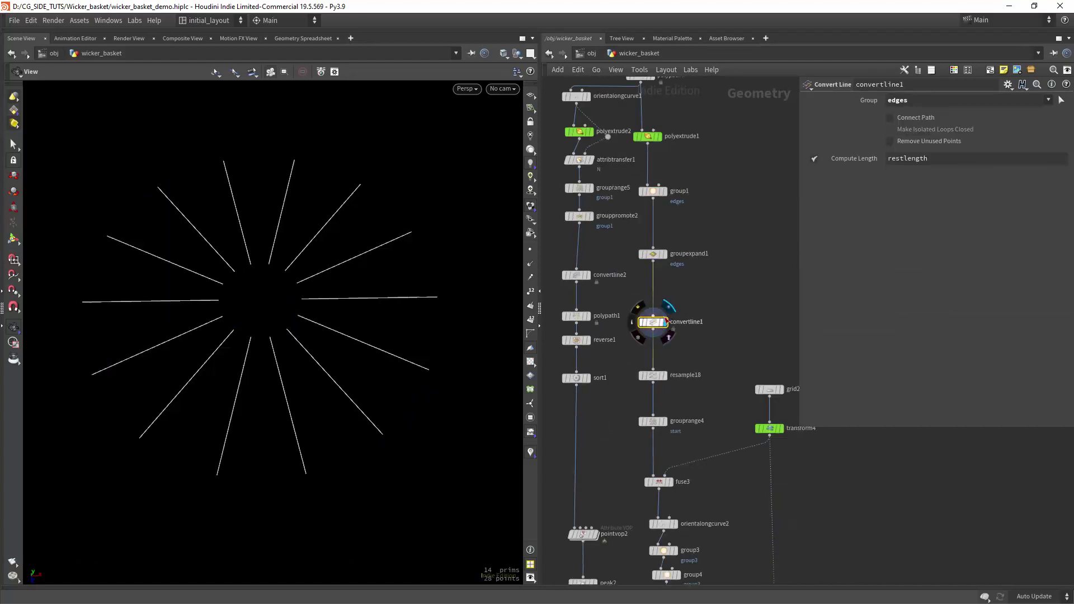
Display resample18 and grouprange4 in turn and review the start group of points on the radial lines.
scroll(669, 318, down, 3)
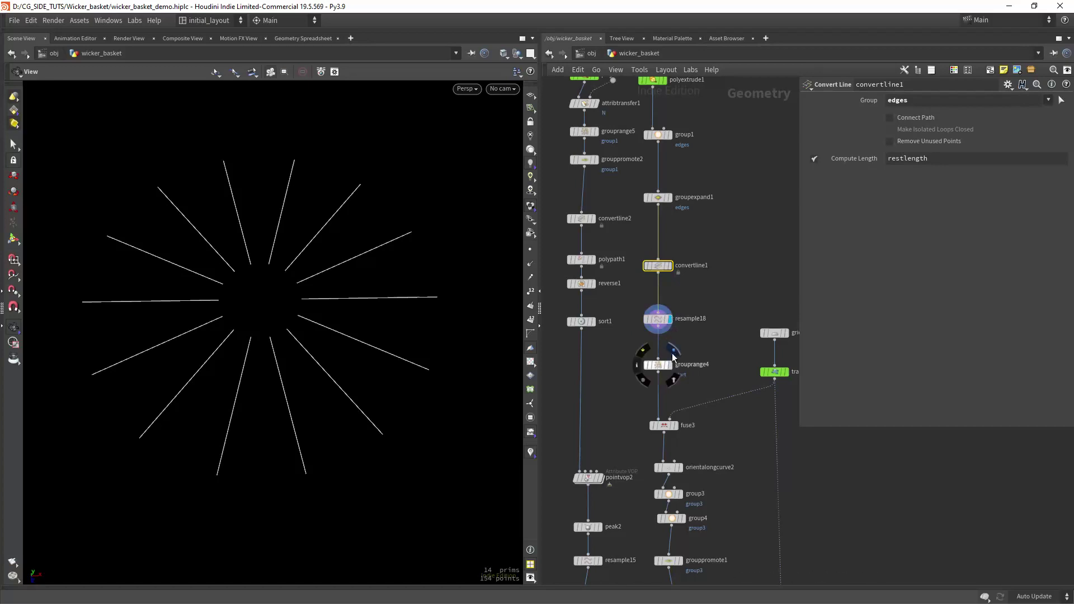
scroll(275, 355, down, 1)
middle_drag(276, 355, 262, 341)
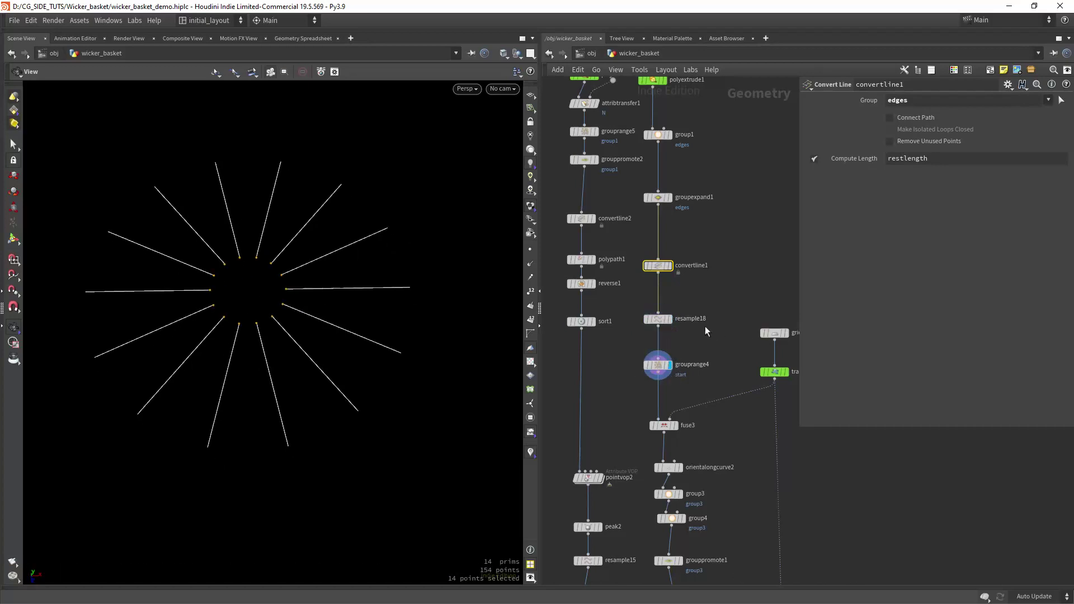
middle_drag(708, 349, 652, 304)
scroll(652, 304, down, 1)
scroll(668, 304, up, 4)
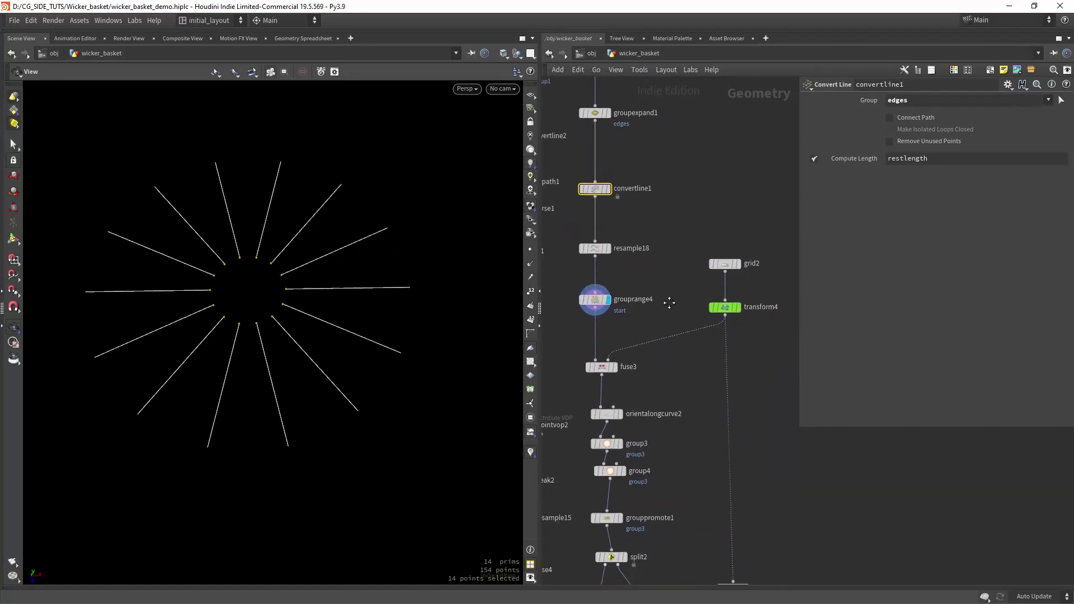
Display grid2 and transform4 in turn and review the scale and pivot settings used on the small grid.
click(715, 268)
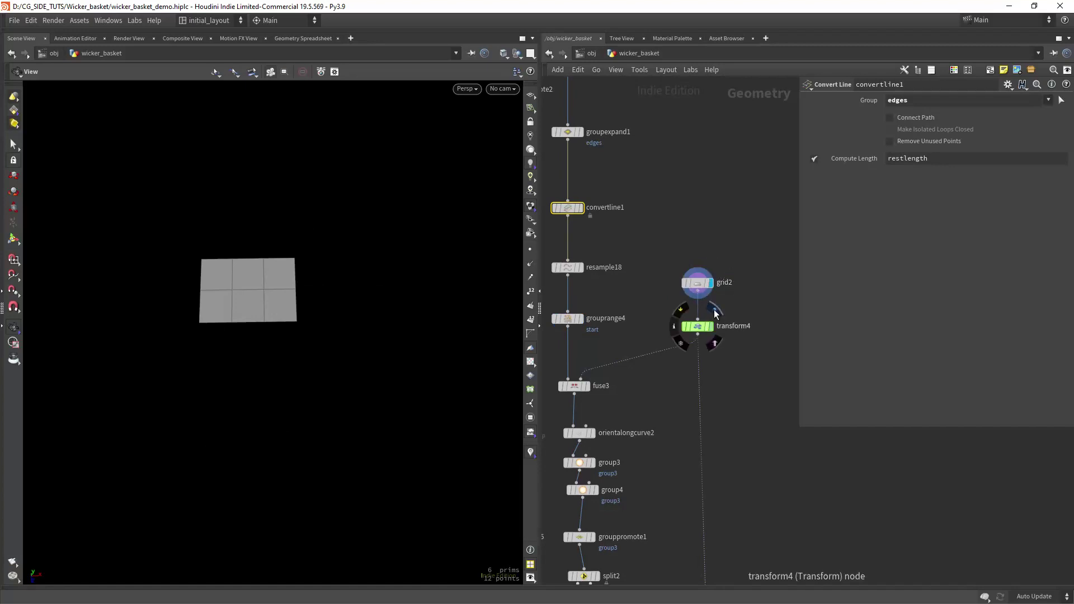
click(715, 314)
click(700, 330)
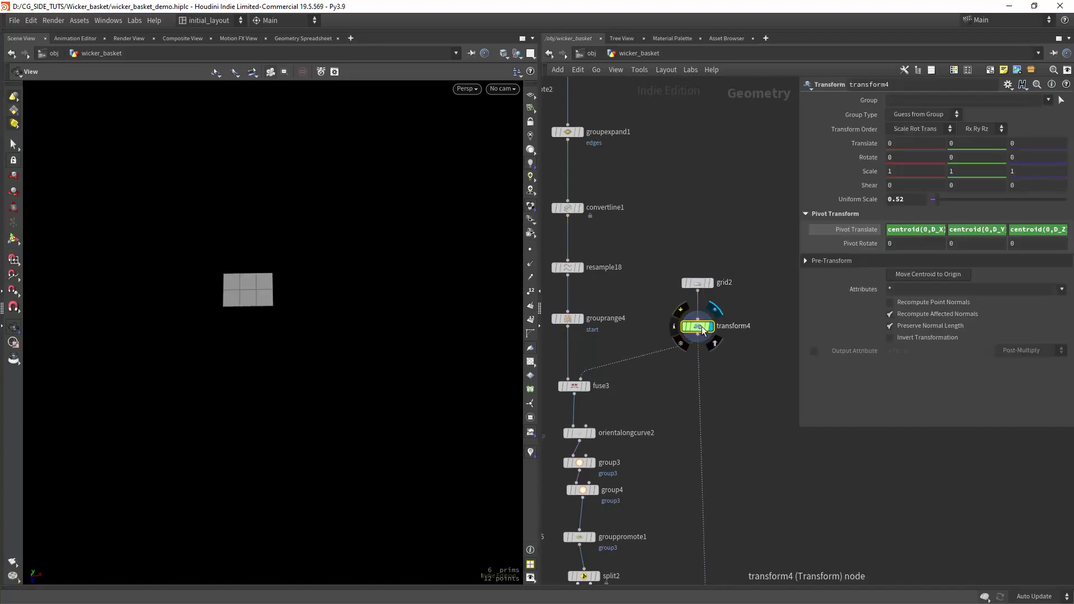
middle_drag(595, 351, 620, 336)
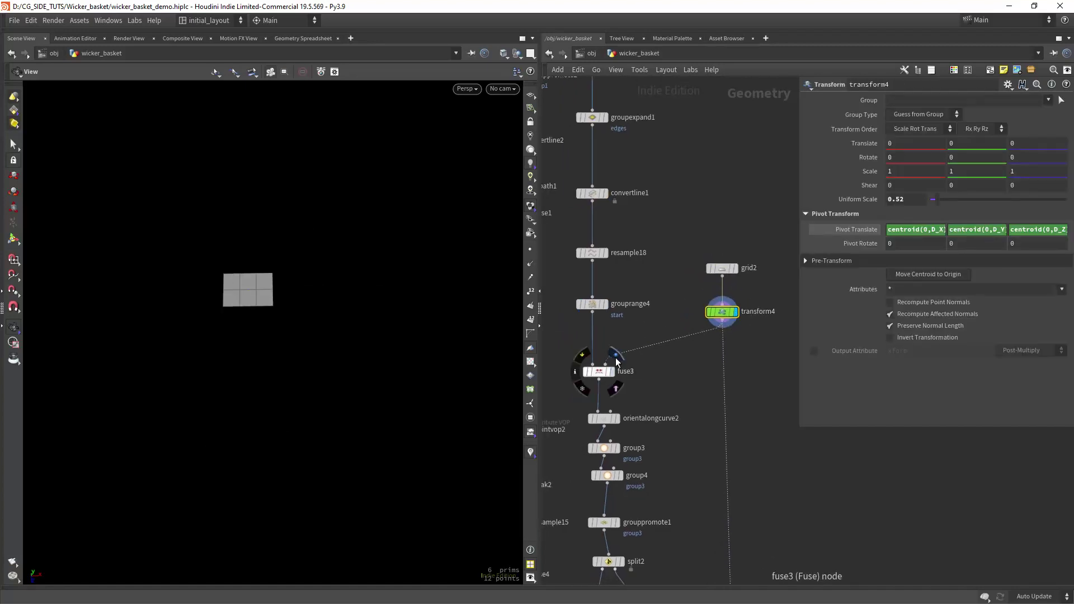
Display fuse3 and review how its start group snaps to the grid using the Closest Target Point option.
click(616, 357)
scroll(522, 295, up, 3)
click(597, 374)
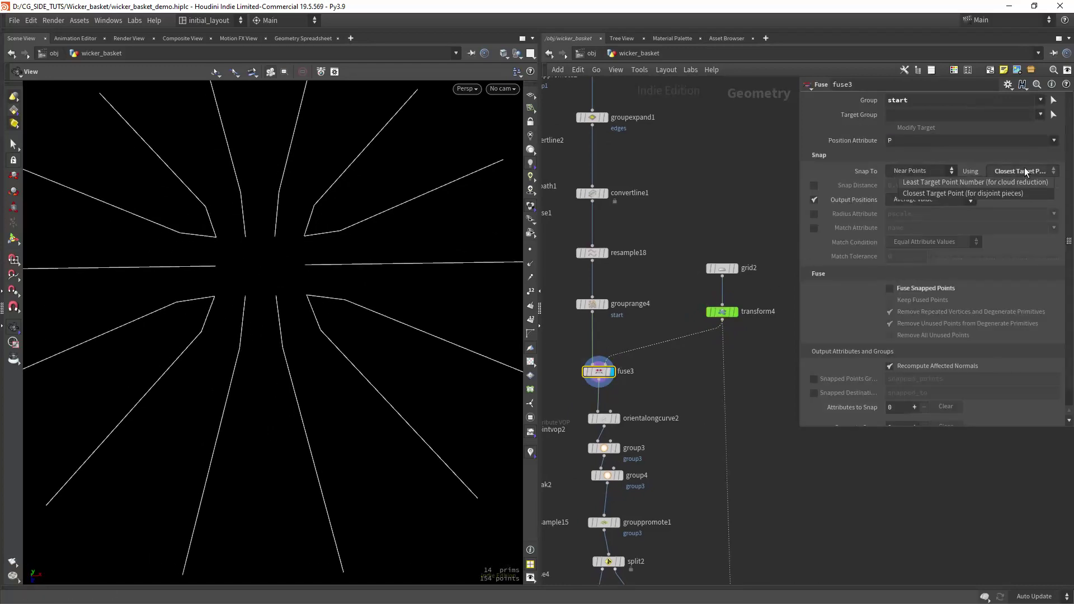
click(996, 192)
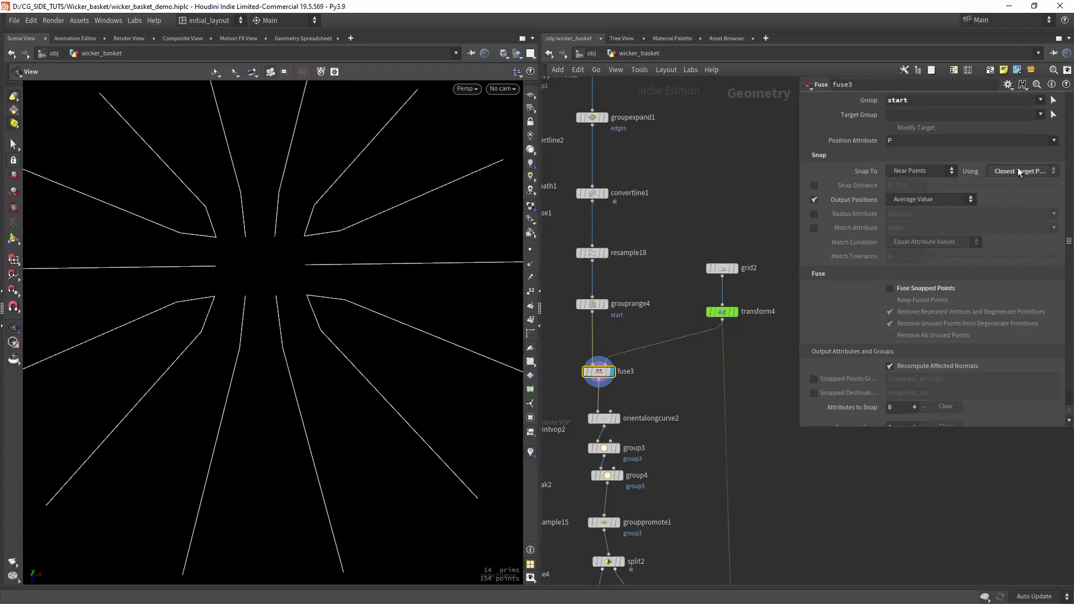
Temporarily enable Snap Distance on fuse3 for comparison, turn it off again, and inspect the inner ends of the lines.
click(814, 185)
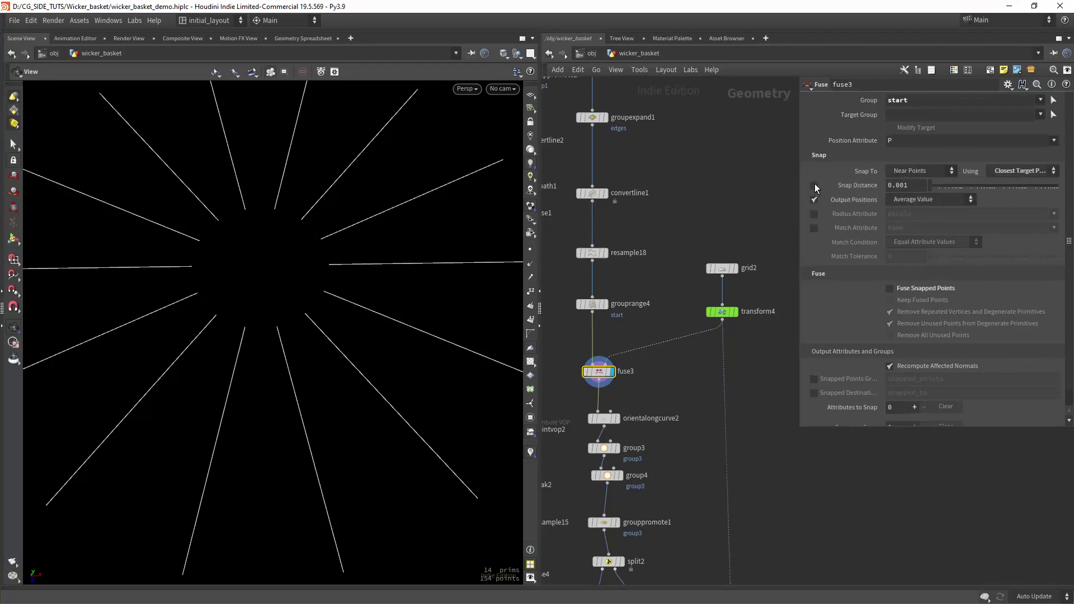
click(814, 184)
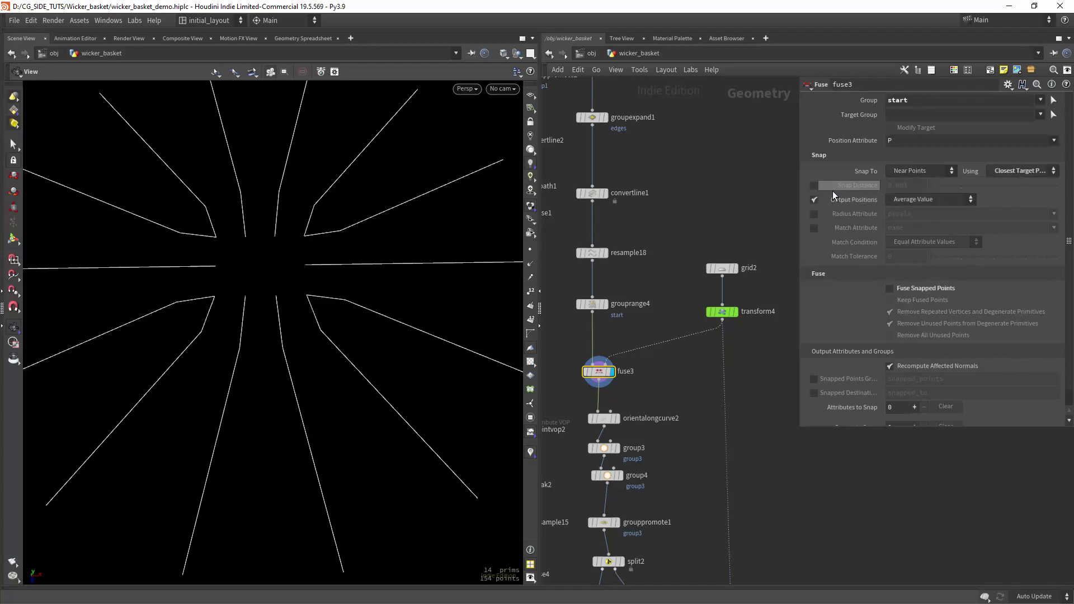
click(923, 288)
middle_drag(671, 394, 677, 361)
scroll(313, 329, down, 5)
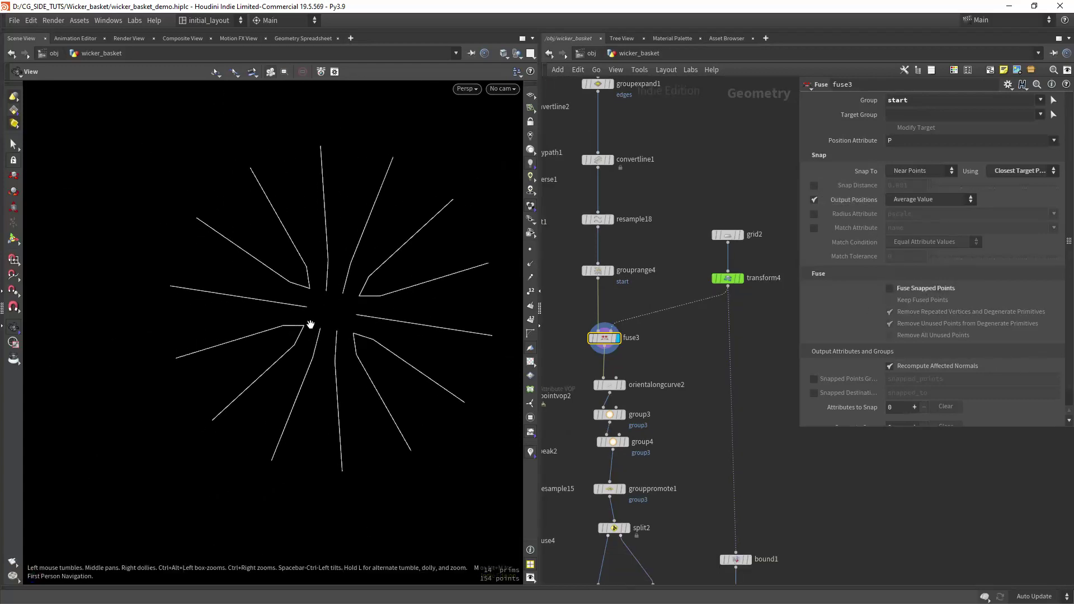
scroll(373, 320, up, 5)
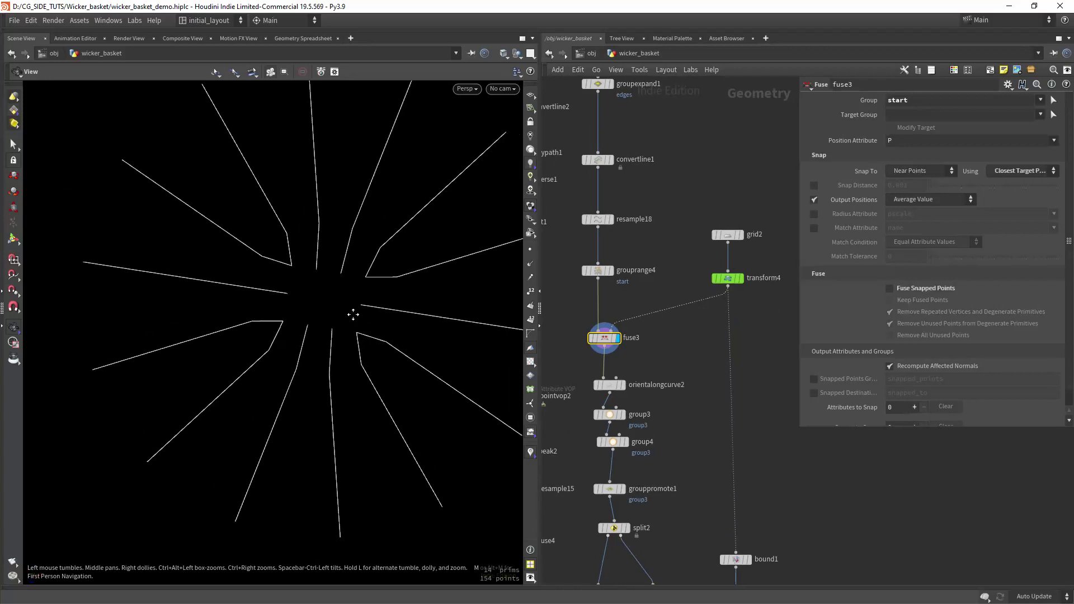
Display orientalongcurve2, group3 and group4 in turn and review how group3 collects points by normal direction.
mouse_move(723, 240)
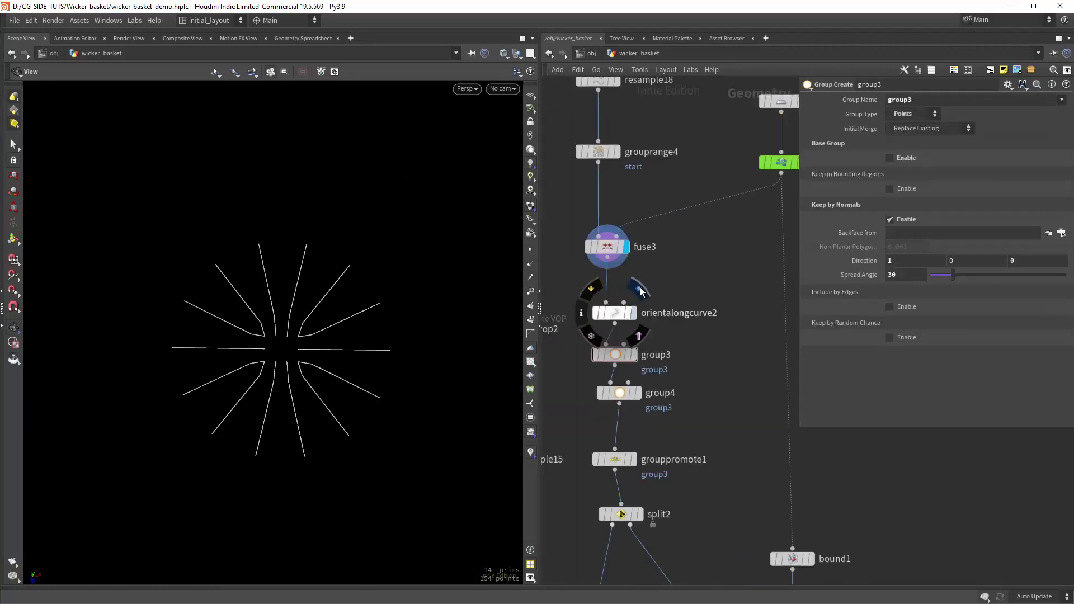
click(633, 312)
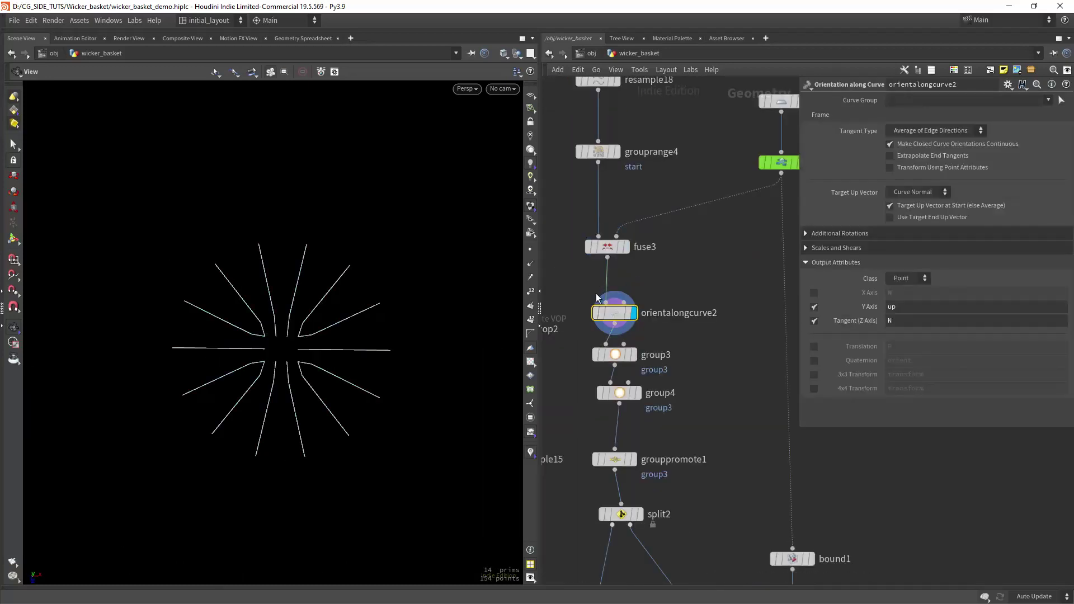
click(631, 352)
mouse_move(320, 353)
mouse_down()
mouse_move(291, 357)
mouse_move(286, 401)
mouse_move(311, 354)
mouse_move(292, 384)
mouse_move(311, 370)
mouse_up()
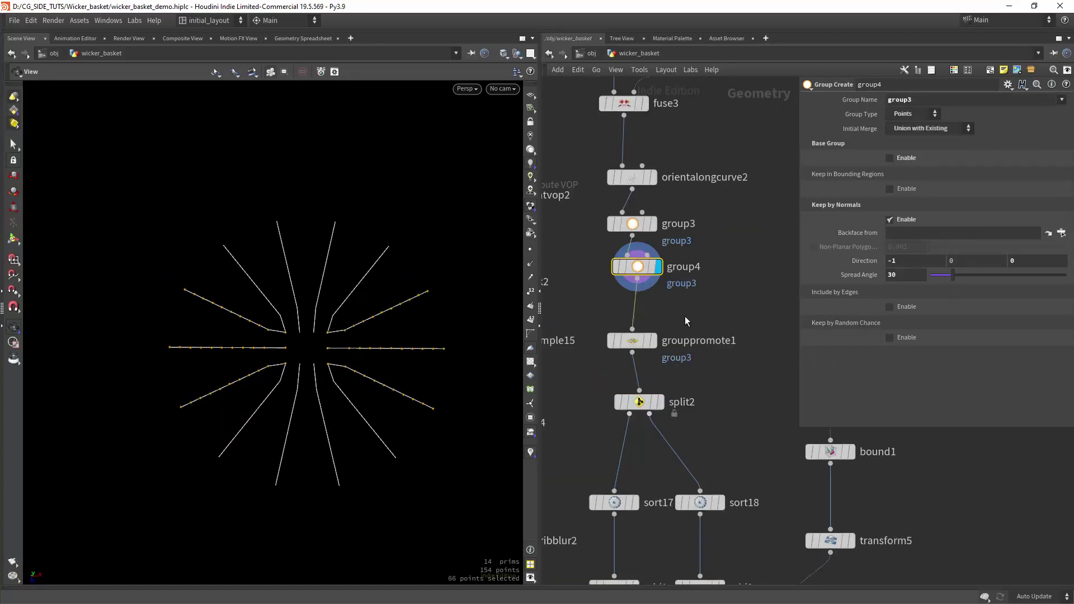
Display split2 and both of its branches through add1 and add2 to examine the two separated sets of lines.
middle_drag(675, 249, 685, 171)
click(671, 324)
middle_drag(674, 400, 684, 252)
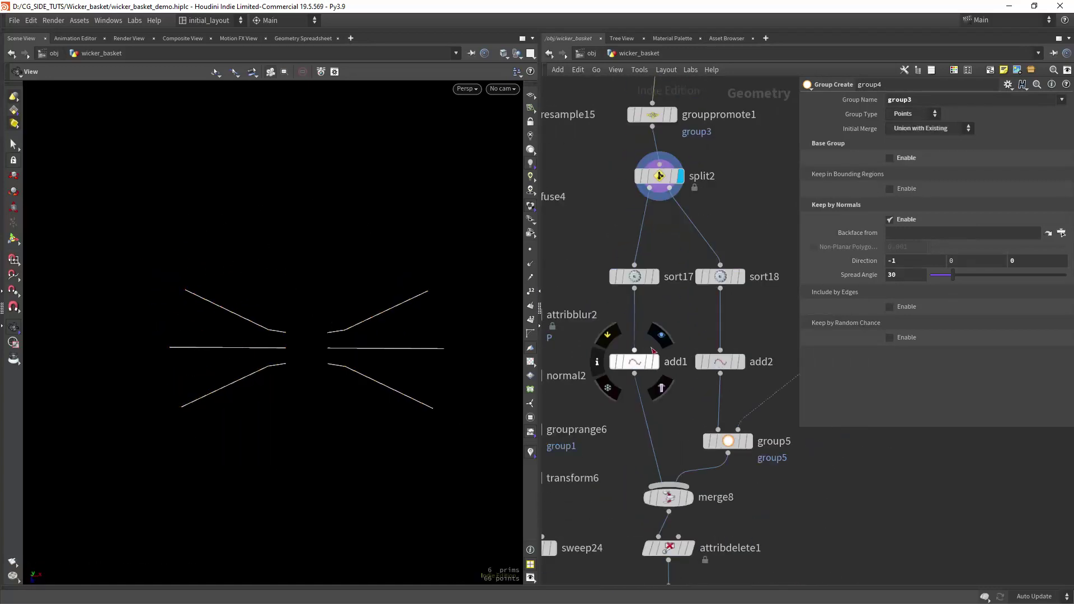
click(656, 362)
click(741, 361)
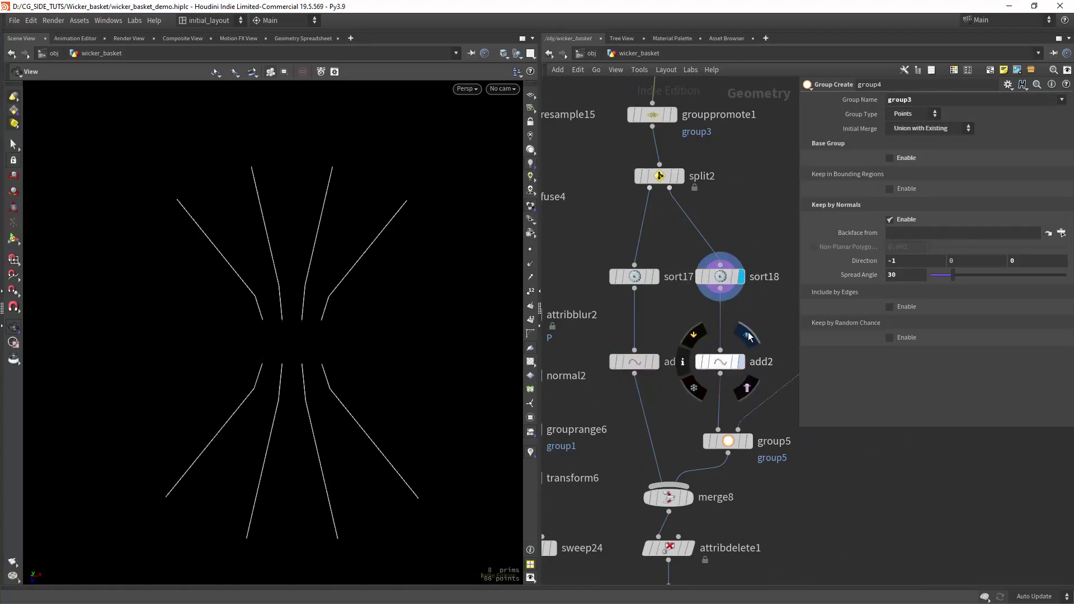
click(748, 336)
Display merge8 and inspect the crossing lines at the centre of the basket bottom.
scroll(703, 377, down, 3)
click(644, 374)
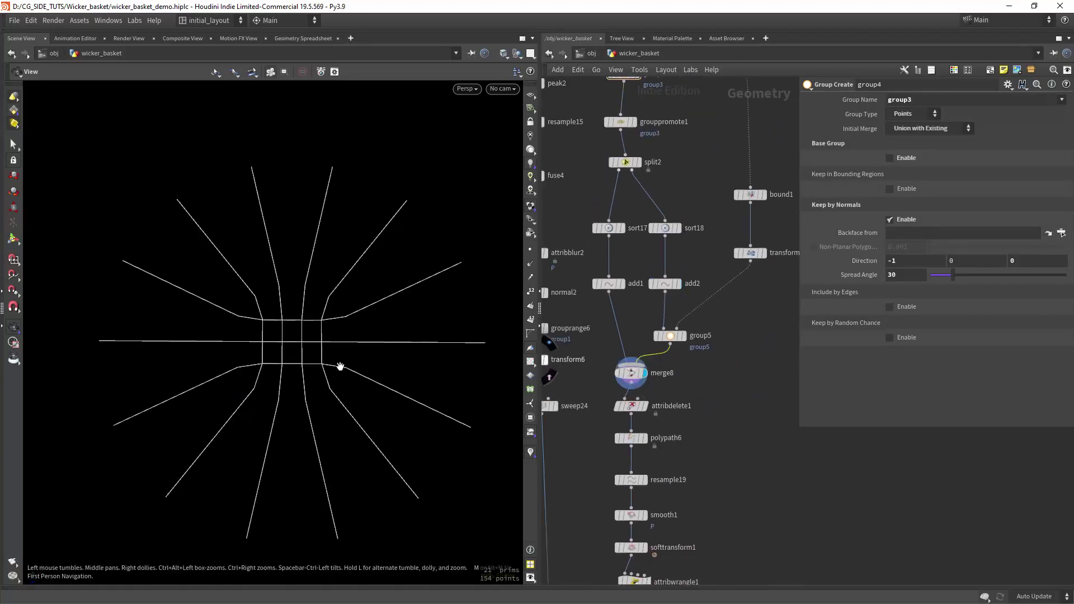
scroll(338, 366, down, 1)
drag(338, 367, 339, 364)
scroll(684, 342, down, 1)
Display group5 and inspect from several angles the centre points enclosed by its bounding box.
middle_drag(683, 343, 658, 379)
drag(347, 375, 213, 363)
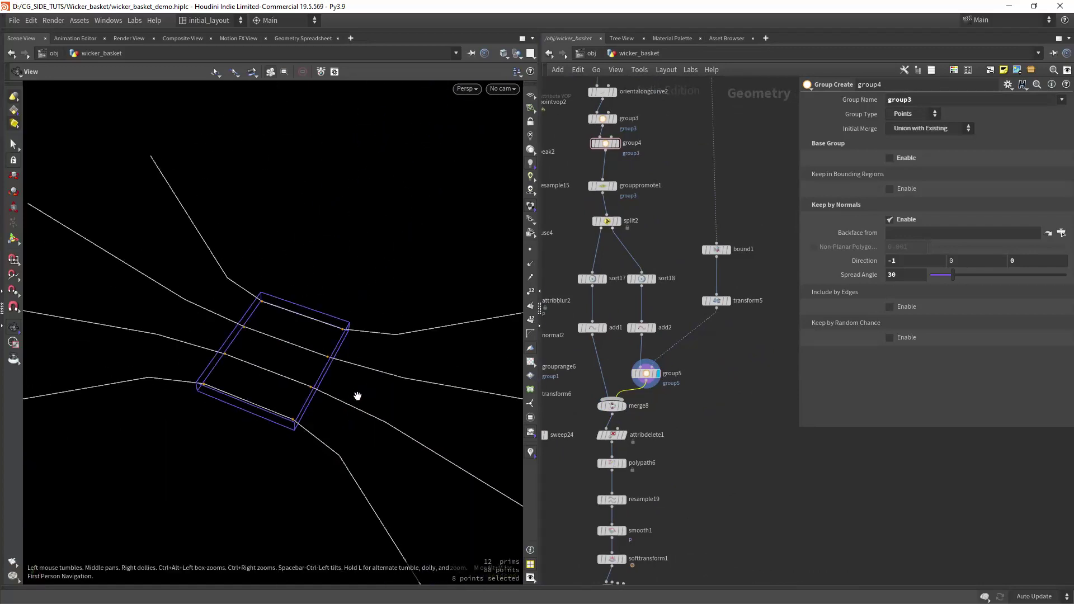
drag(358, 396, 380, 386)
scroll(603, 374, up, 3)
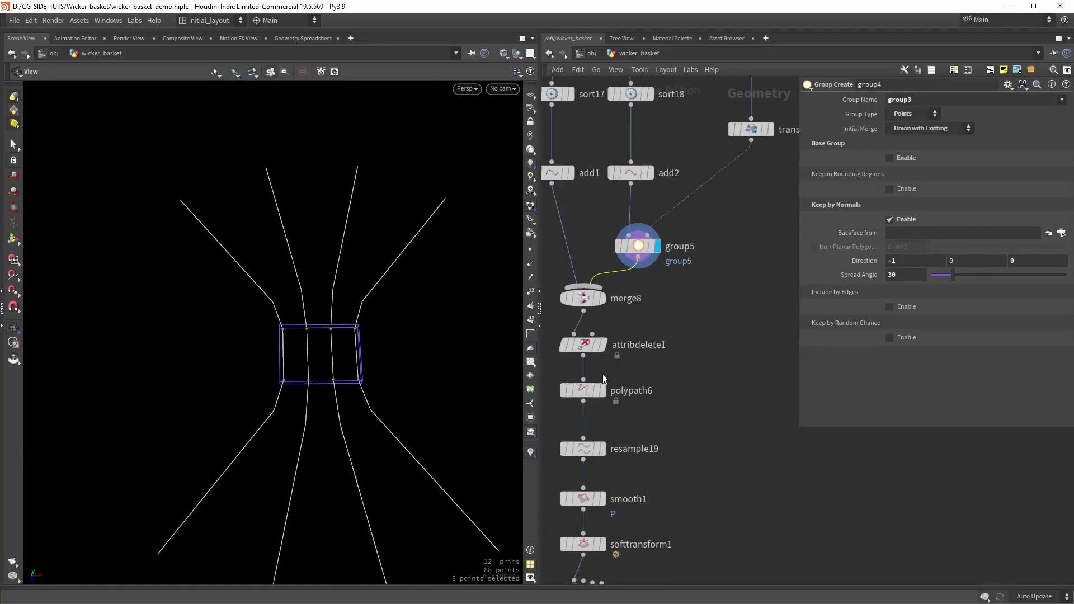
Display attribdelete1 and polypath6 in turn, showing primitive numbers to compare the lines before and after joining.
middle_drag(602, 374, 686, 332)
click(646, 293)
click(622, 314)
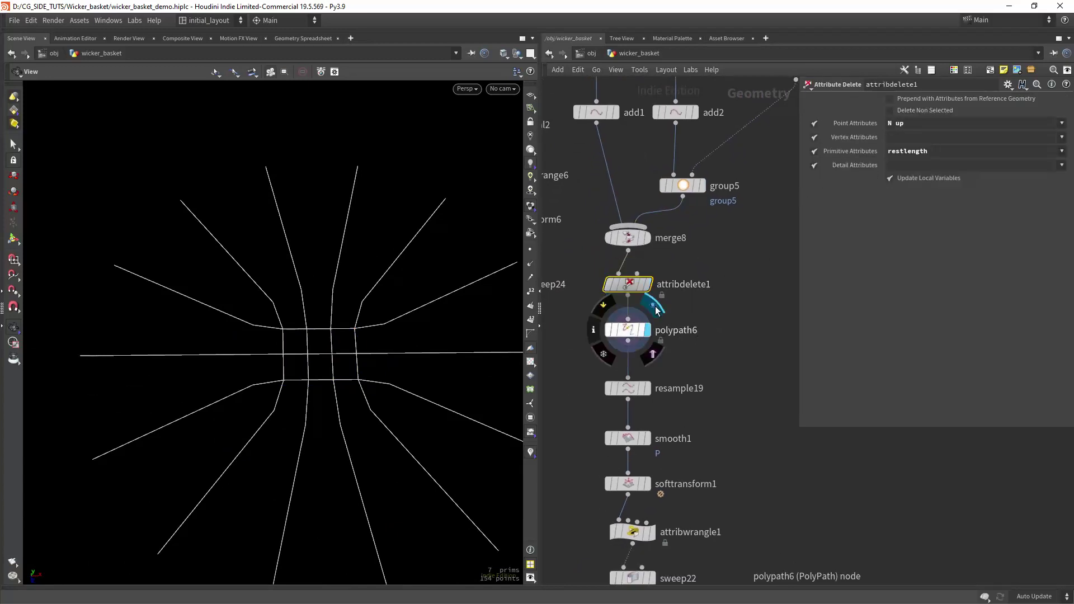
middle_drag(656, 313, 648, 249)
click(645, 197)
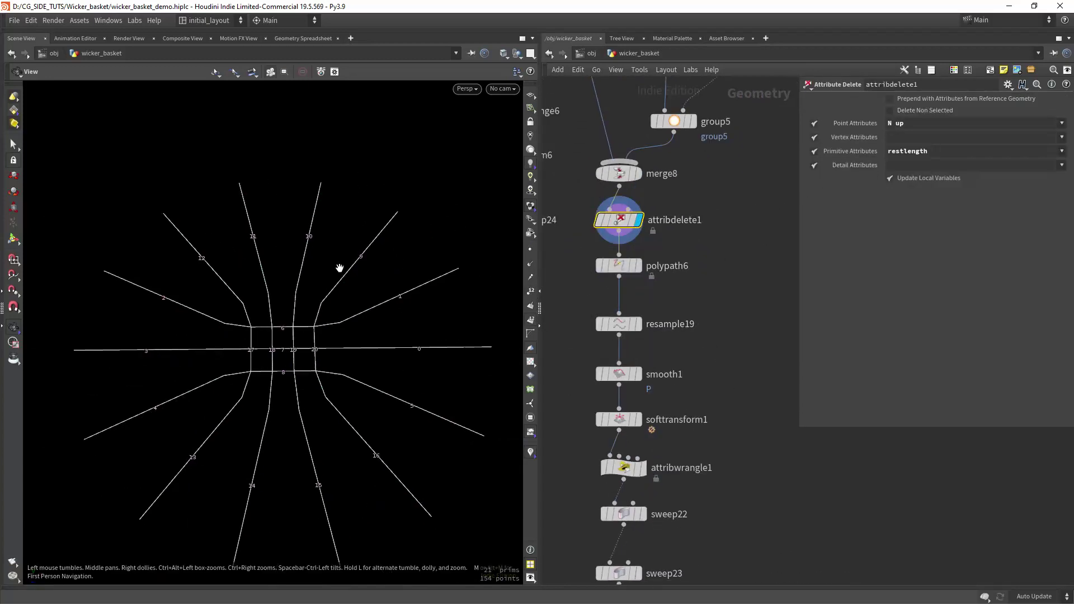
click(622, 265)
scroll(381, 340, up, 3)
drag(381, 340, 365, 302)
scroll(365, 302, down, 2)
Step through the resampling and smoothing nodes below polypath6 and review softtransform1's settings for raising group5.
middle_drag(639, 339, 672, 288)
click(662, 278)
click(662, 295)
click(673, 287)
drag(313, 392, 343, 379)
click(678, 382)
click(648, 311)
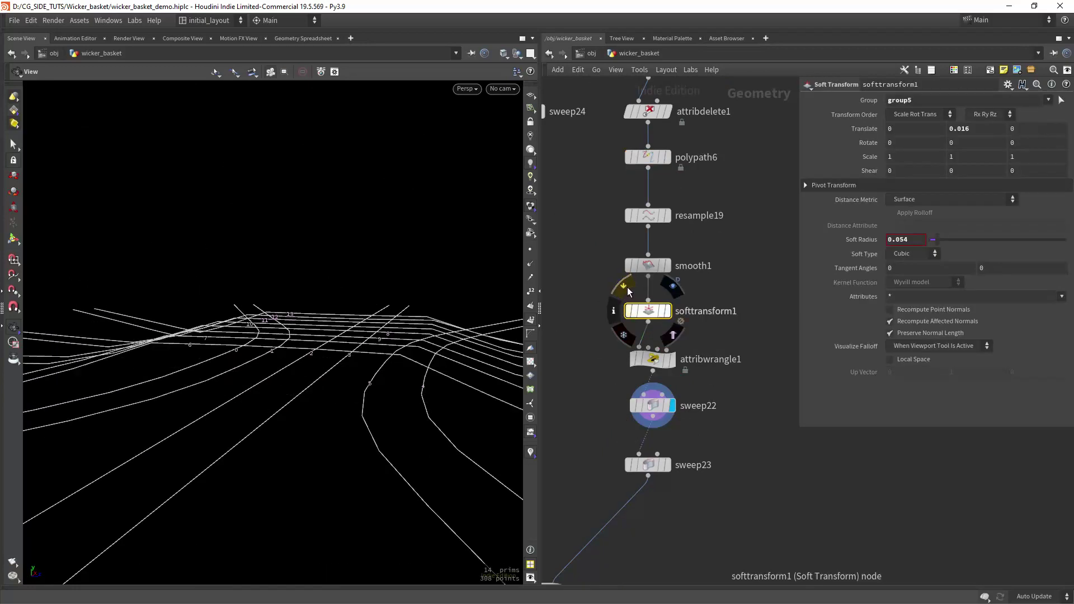
Display sweep23, hide the element numbers, and compare the crossing strands with softtransform1 bypassed and active.
click(669, 444)
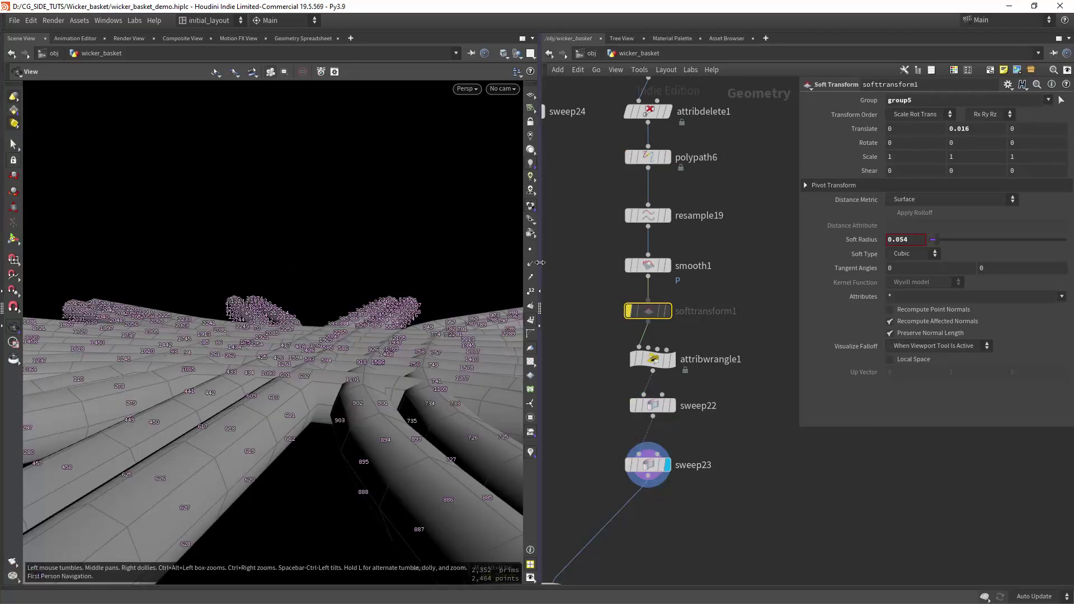
click(532, 321)
scroll(336, 403, down, 5)
drag(336, 403, 339, 503)
click(630, 310)
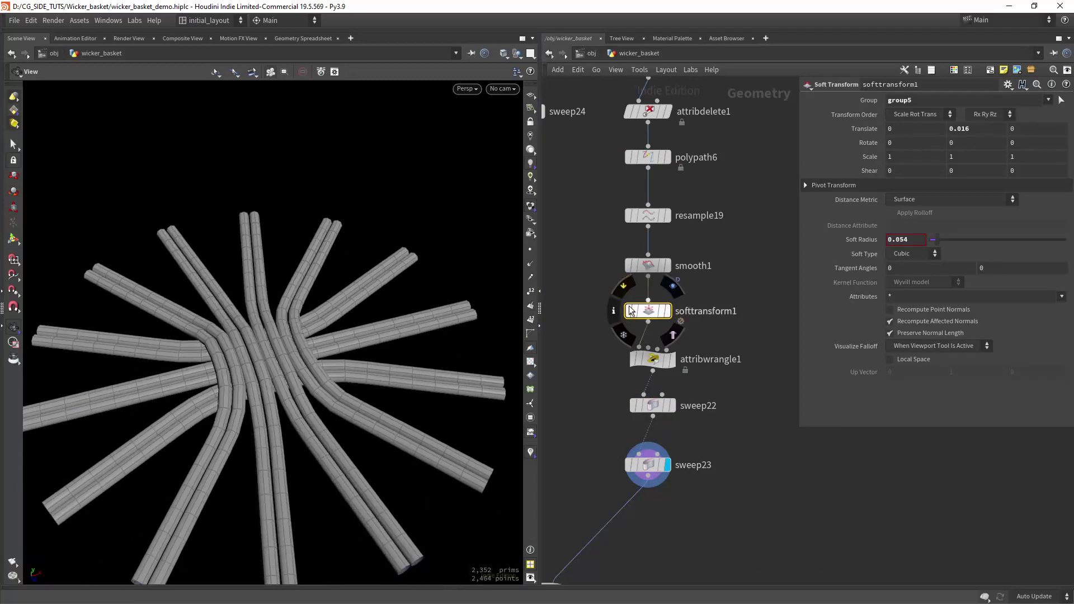
drag(341, 436, 307, 388)
Display polyextrude2 in the parallel bottom branch and review its distance and divisions on the flat ring.
scroll(307, 388, down, 4)
scroll(732, 425, down, 5)
middle_drag(714, 485, 706, 461)
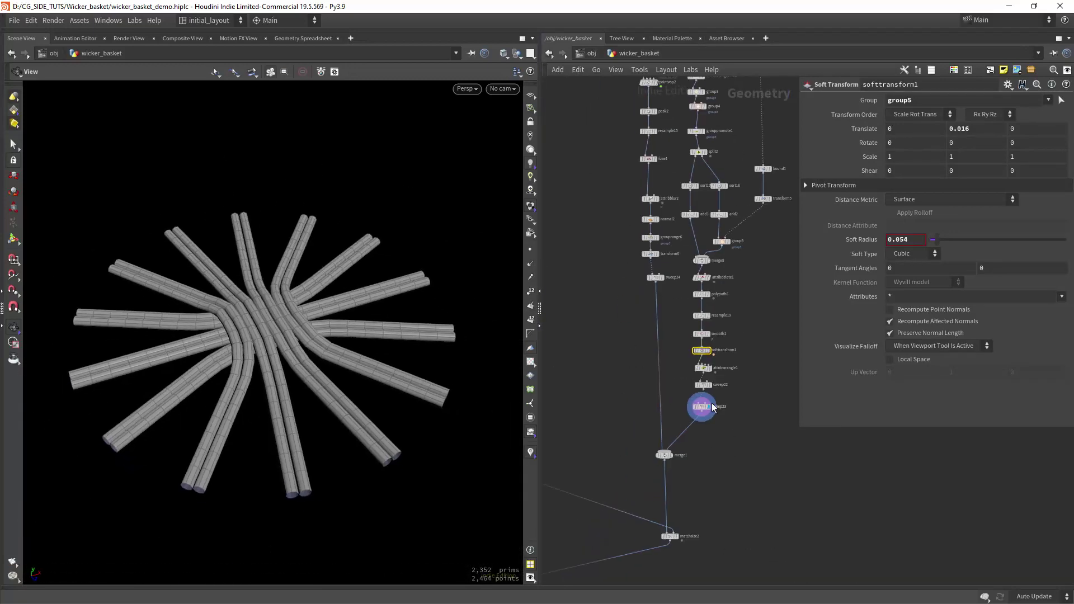
middle_drag(619, 83, 617, 450)
scroll(656, 217, up, 4)
click(656, 217)
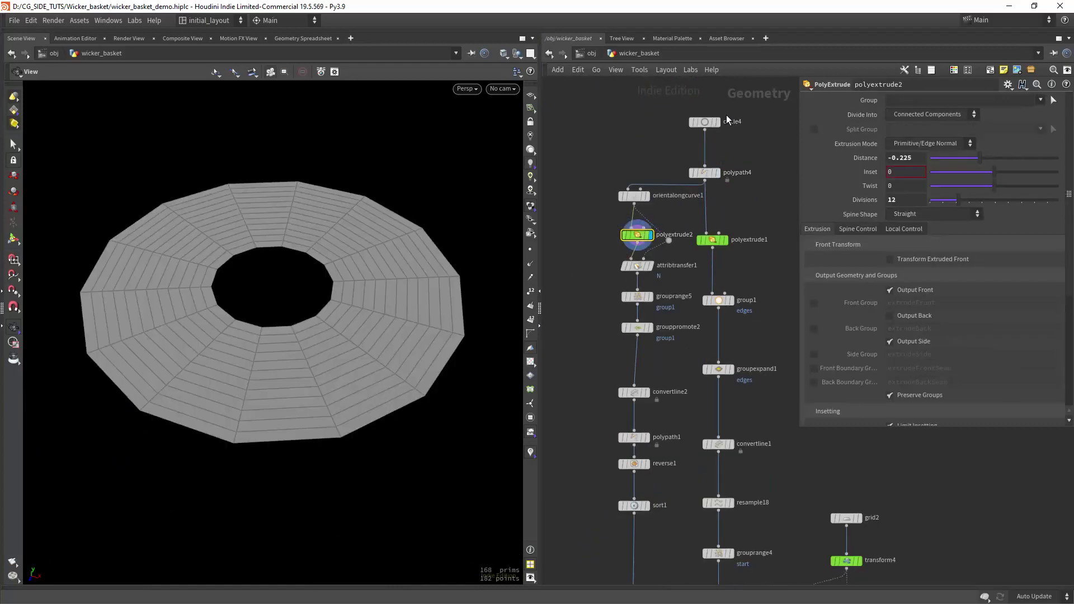
drag(306, 338, 337, 356)
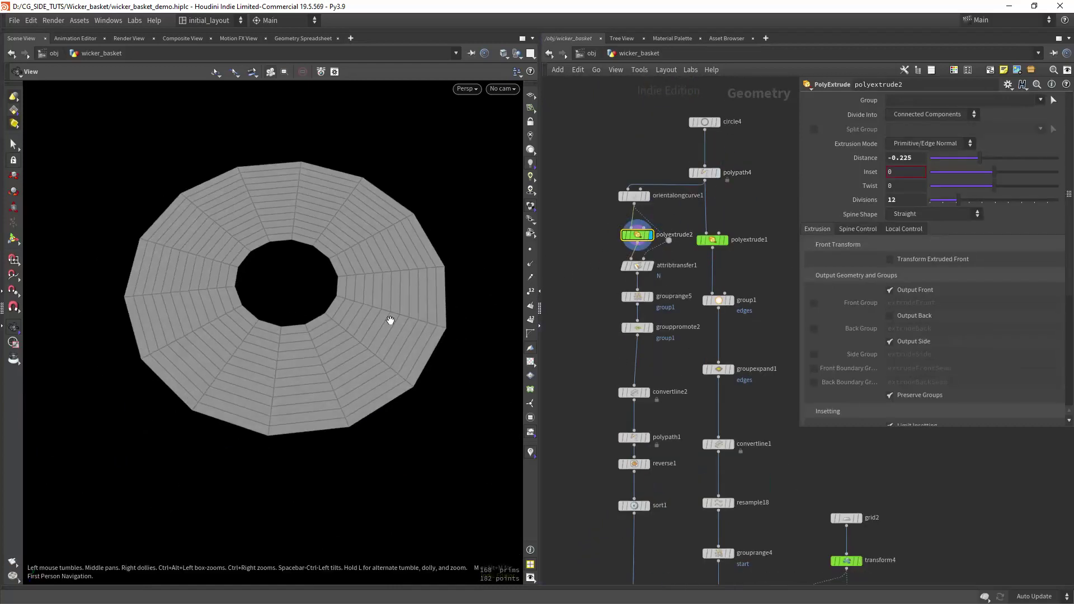
Display grouprange5 and review the range filter that places vertices of the ring in group1.
middle_drag(597, 348, 585, 320)
scroll(597, 304, up, 2)
click(639, 273)
click(626, 277)
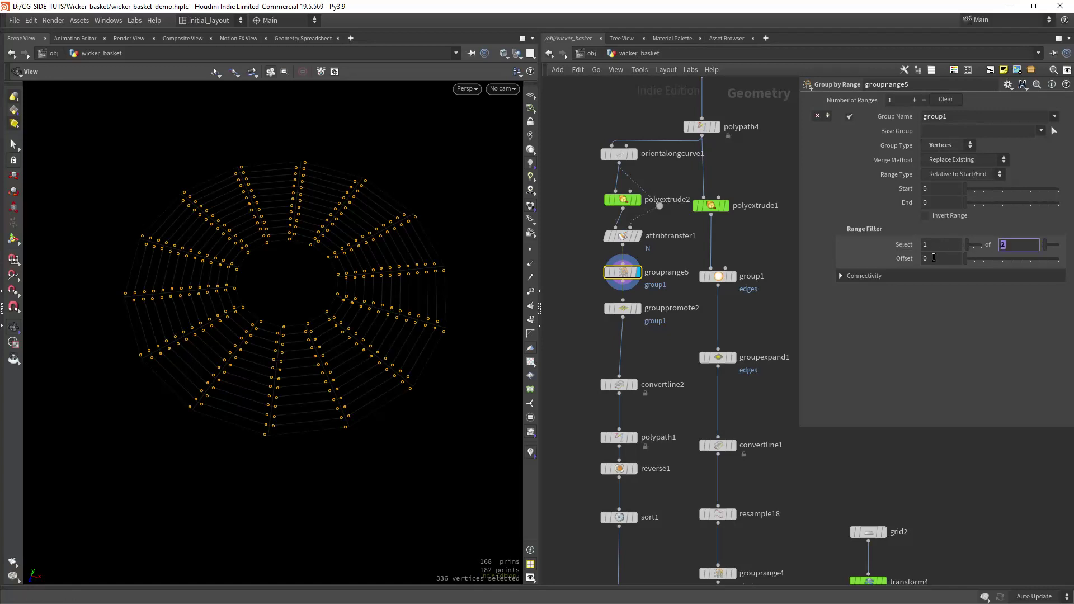
Display grouppromote2 and examine how group1 is promoted from vertices to the concentric edges.
click(638, 298)
click(627, 311)
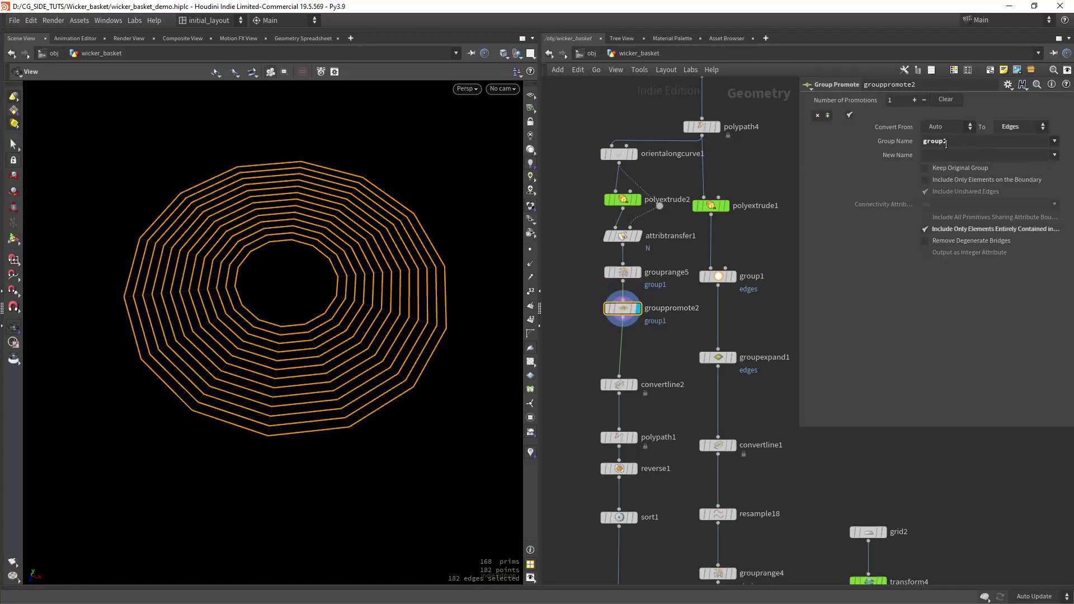
scroll(374, 290, up, 3)
drag(373, 289, 356, 250)
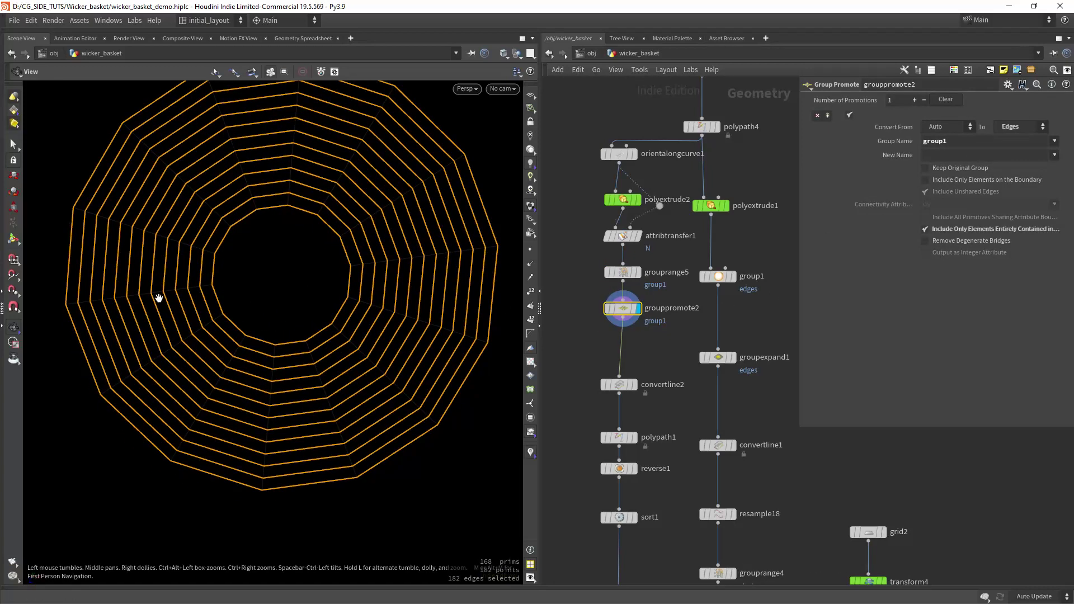
scroll(263, 325, down, 3)
drag(266, 326, 343, 302)
Display convertline2, polypath1 and sort1 in turn and examine the primitive order of the concentric curves.
middle_drag(670, 327, 667, 273)
click(632, 330)
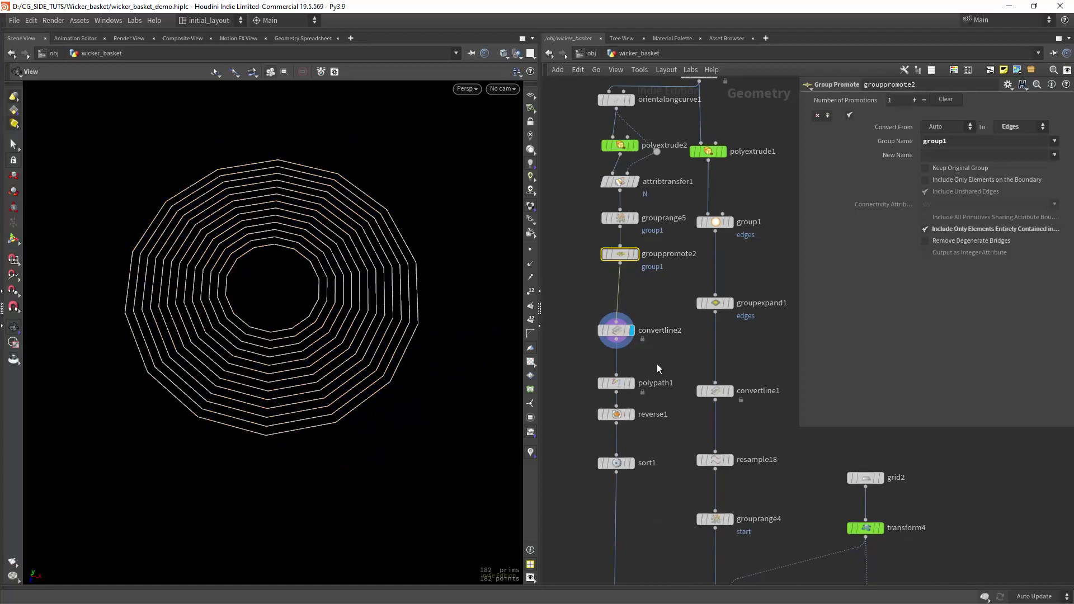
middle_drag(657, 364, 657, 313)
click(637, 332)
middle_drag(665, 395, 669, 326)
click(641, 344)
scroll(264, 337, up, 3)
scroll(336, 307, up, 2)
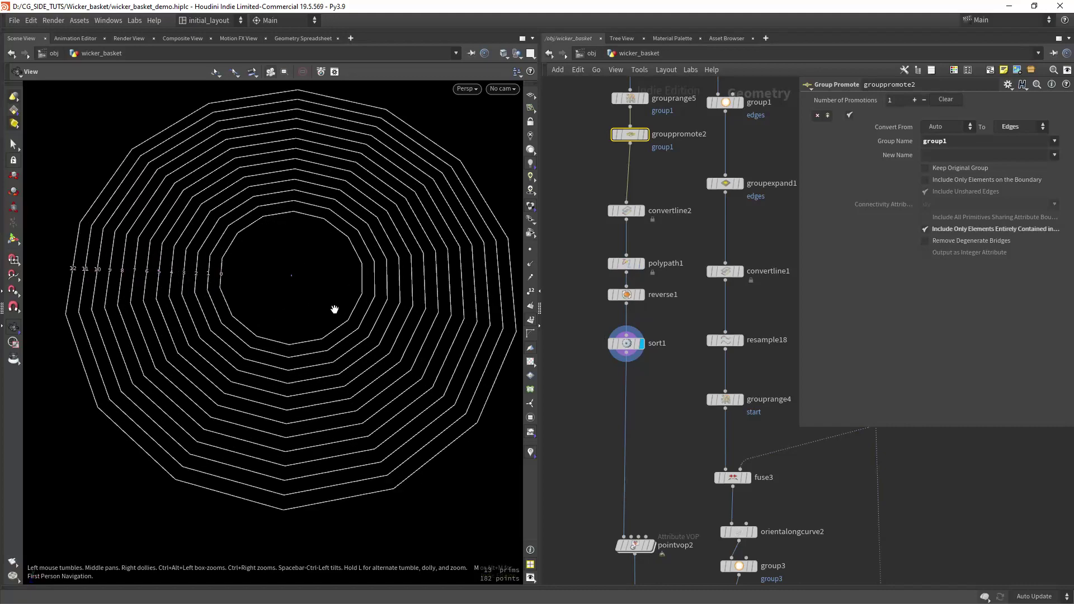
Display pointvop2 and peak2 in turn and examine the point normals and vertical offsets of the concentric curves.
middle_drag(652, 506, 639, 352)
middle_drag(665, 396, 669, 356)
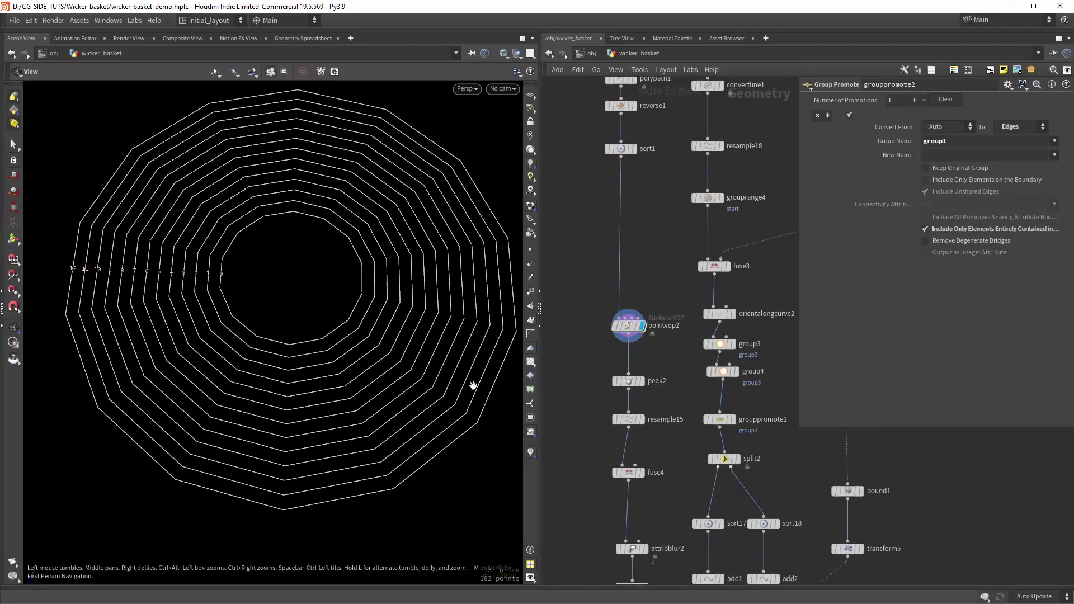
drag(475, 383, 415, 391)
click(641, 381)
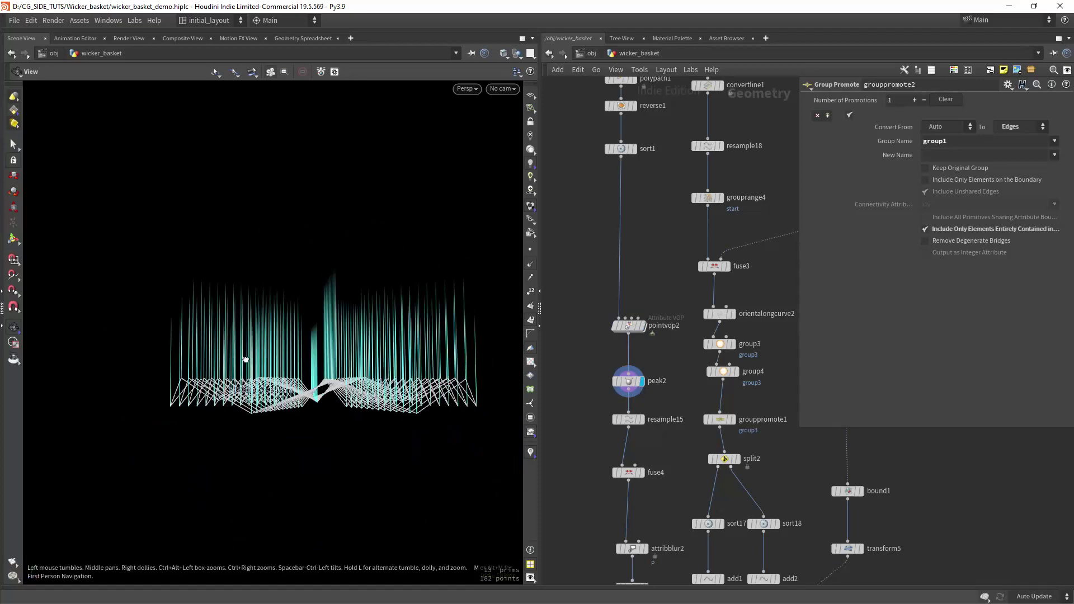
Turn off the point normals display and examine the concentric curves at resample15 and fuse4.
drag(245, 359, 311, 375)
click(531, 264)
click(641, 420)
middle_drag(663, 449, 664, 399)
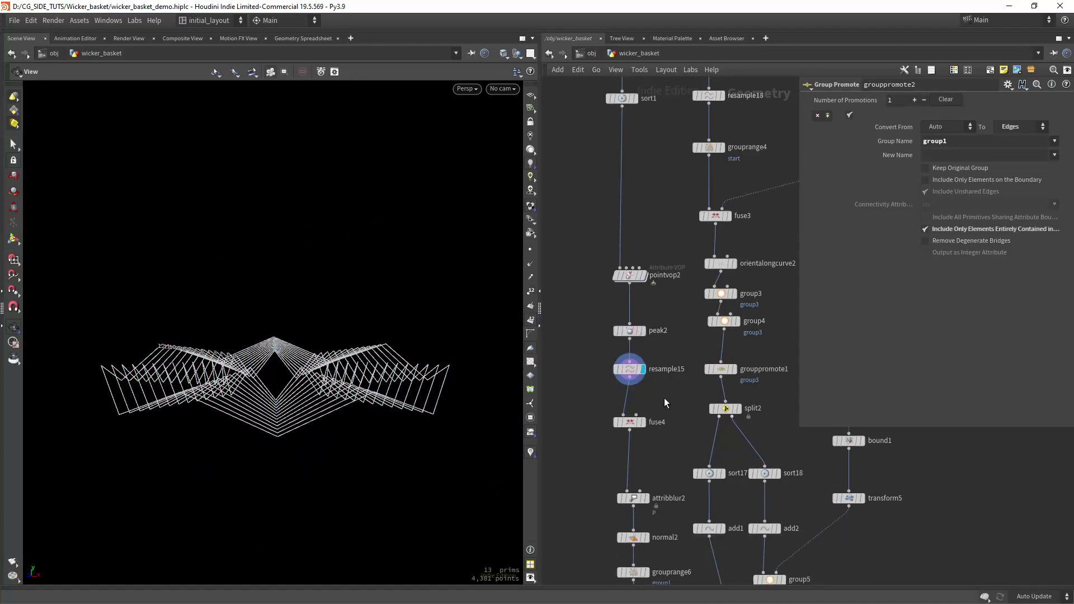
scroll(618, 386, down, 4)
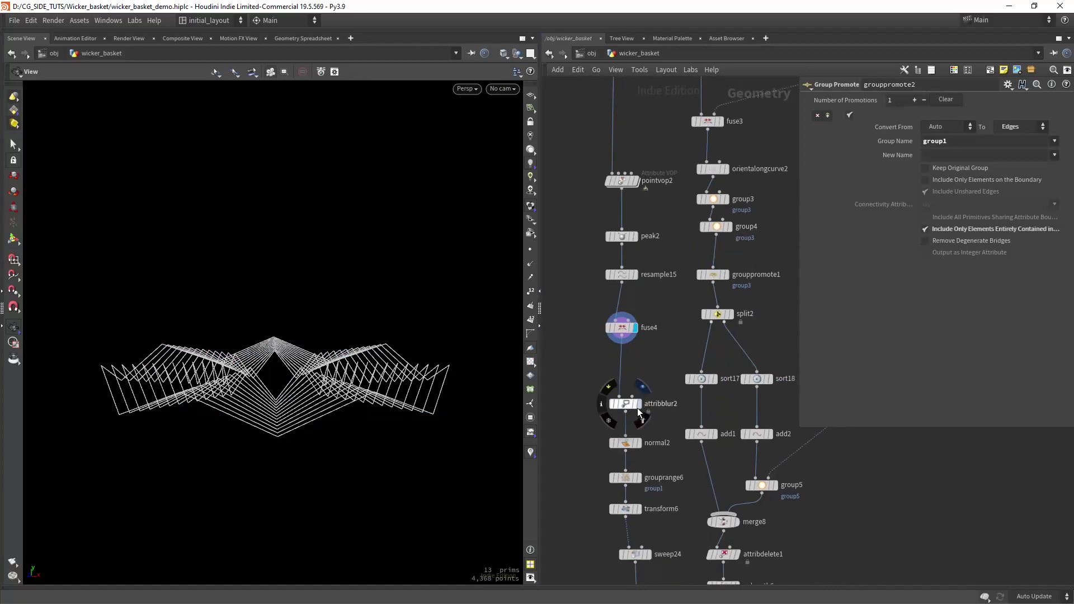
Display attribblur2 and transform6 in turn and examine the smoothing and transformation of the concentric curves.
click(638, 403)
drag(376, 384, 371, 425)
scroll(636, 394, down, 5)
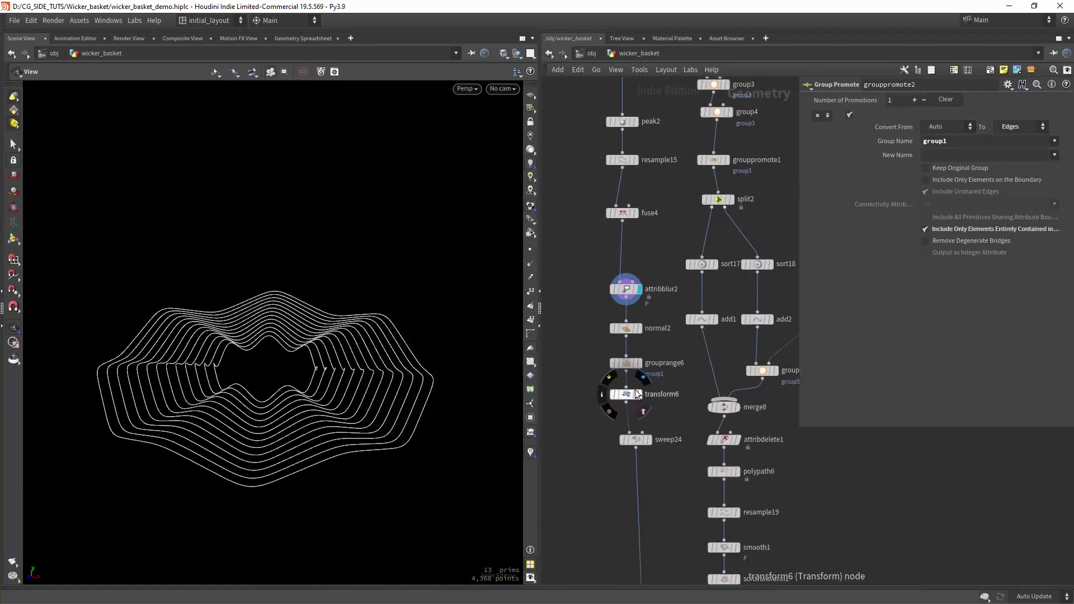
click(643, 384)
drag(334, 386, 260, 360)
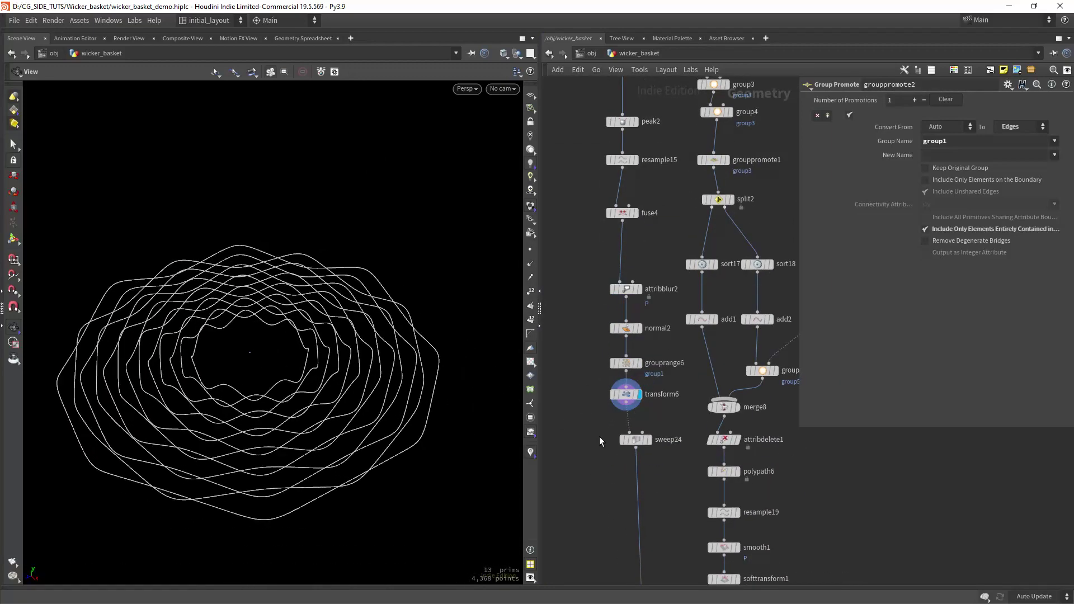
Display sweep24 and examine the tube geometry swept along the wavy concentric curves from several angles.
middle_drag(649, 432, 627, 320)
click(631, 312)
drag(336, 385, 349, 361)
middle_drag(576, 367, 565, 208)
drag(325, 400, 395, 400)
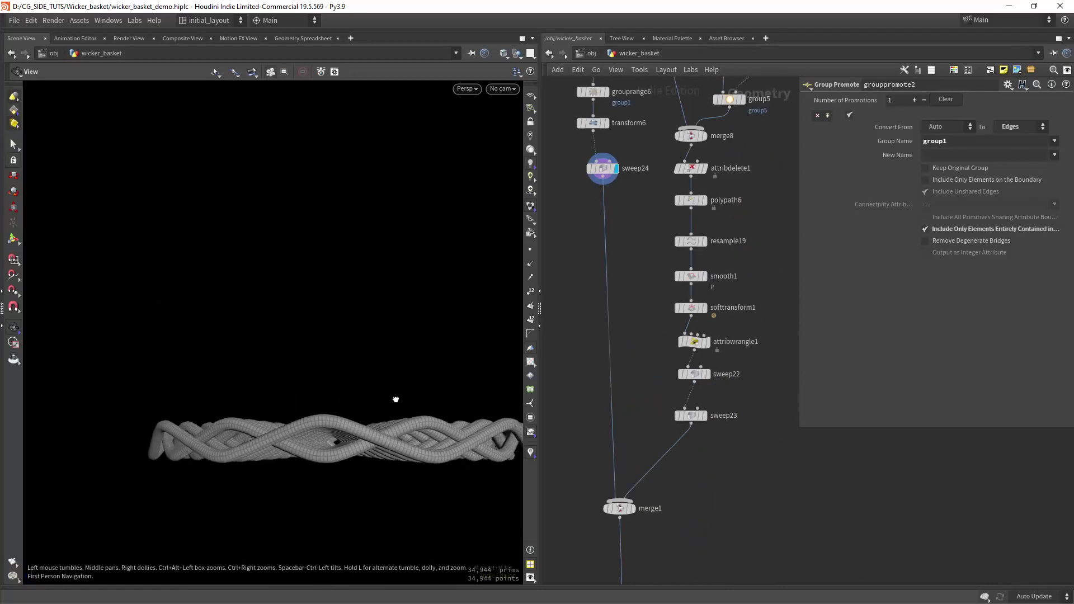
Display merge1 and examine how the concentric strands and the crossing supports combine into the woven bottom.
click(632, 509)
drag(288, 397, 271, 425)
scroll(271, 425, down, 3)
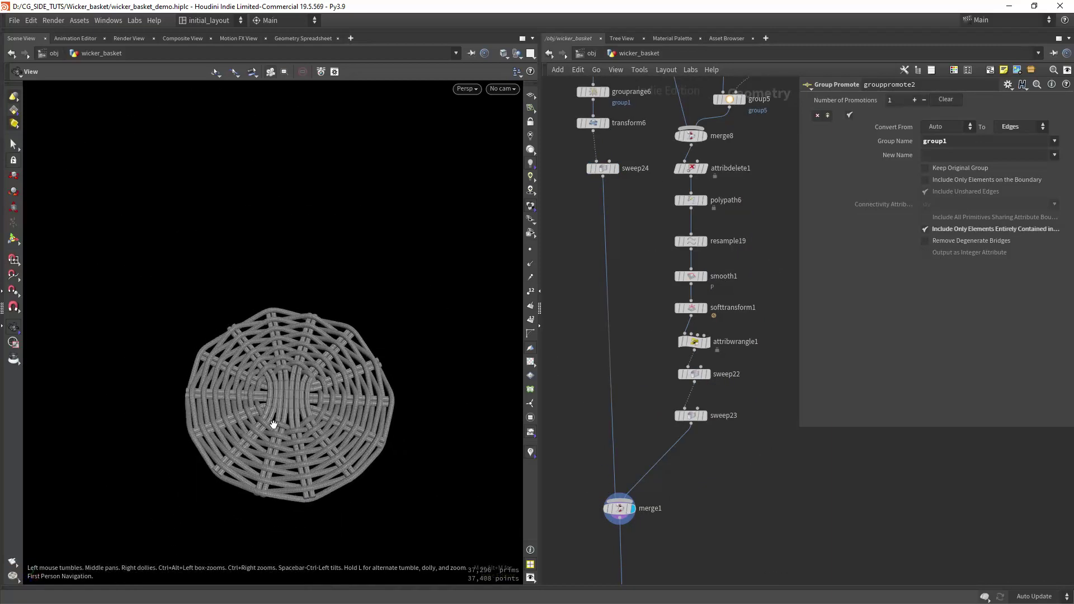
scroll(275, 422, up, 1)
scroll(699, 481, down, 4)
Display the final node at the end of the network and examine the complete basket with its handle.
middle_drag(699, 568, 723, 414)
click(694, 413)
middle_drag(636, 494, 854, 382)
click(625, 415)
drag(370, 412, 307, 370)
Review the overall layout of the node network, from its separate branches down to the final merge and output node.
right_drag(688, 292, 591, 296)
middle_drag(640, 289, 626, 375)
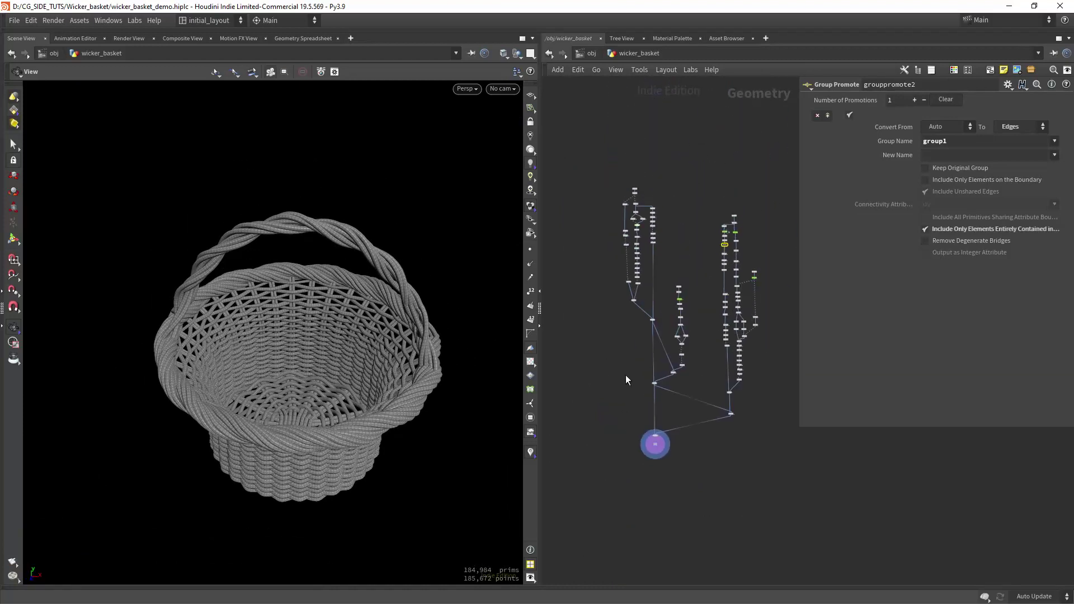
right_drag(626, 375, 609, 371)
scroll(621, 364, up, 3)
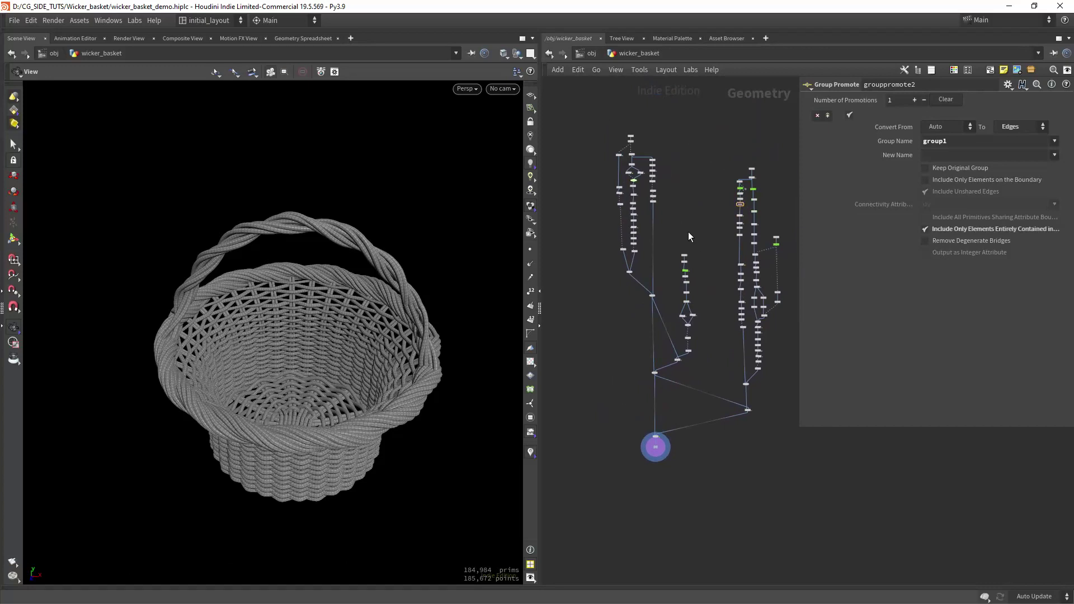
right_drag(688, 232, 707, 237)
middle_drag(707, 237, 687, 232)
right_drag(687, 233, 670, 243)
right_drag(589, 361, 610, 384)
middle_drag(609, 384, 588, 333)
right_drag(588, 333, 600, 361)
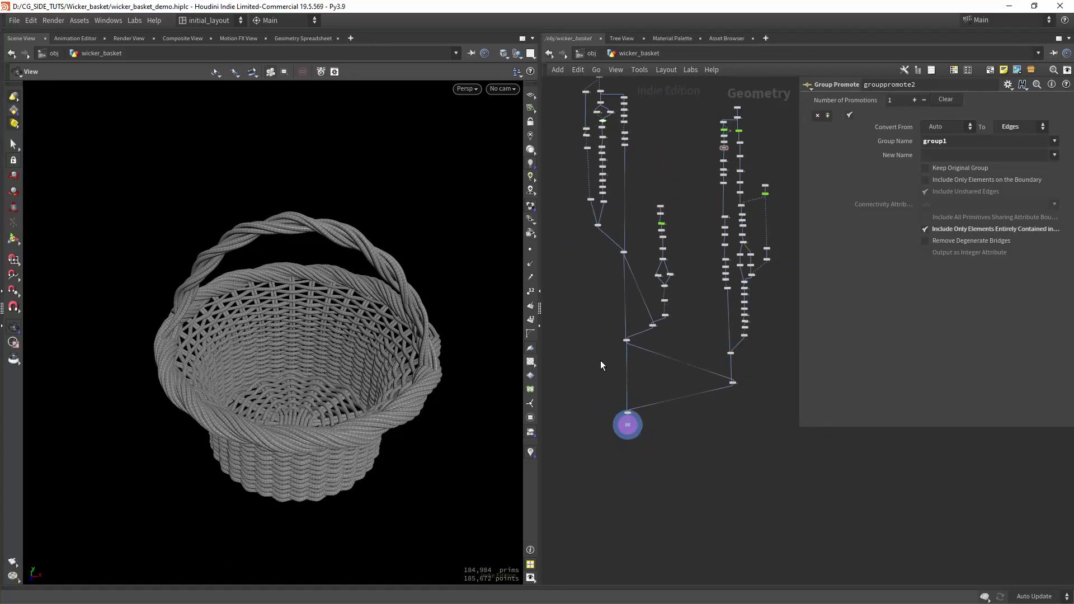
middle_drag(600, 360, 582, 352)
right_drag(581, 351, 609, 387)
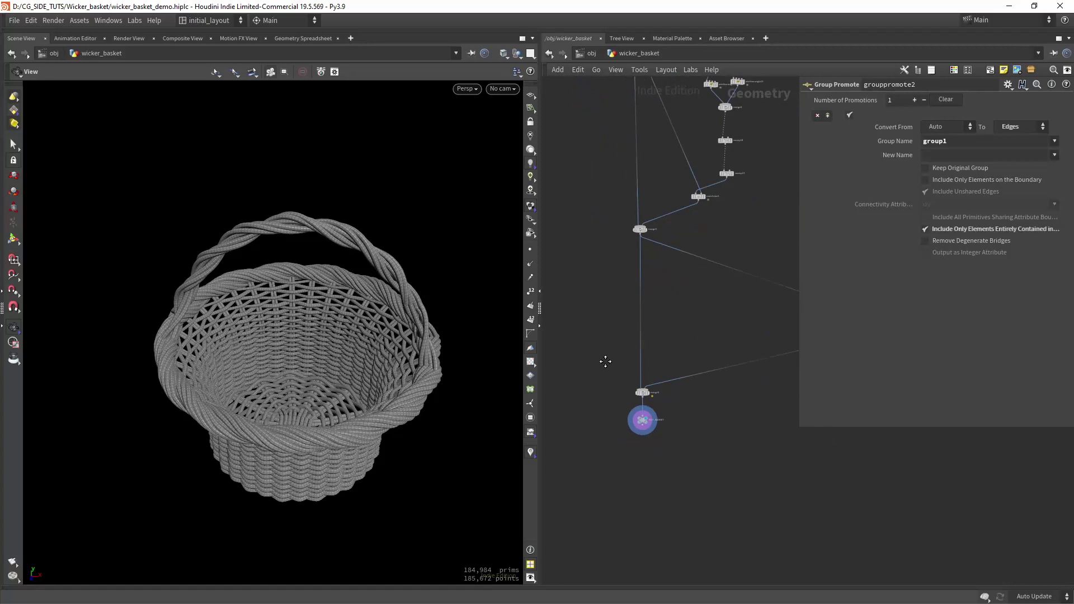